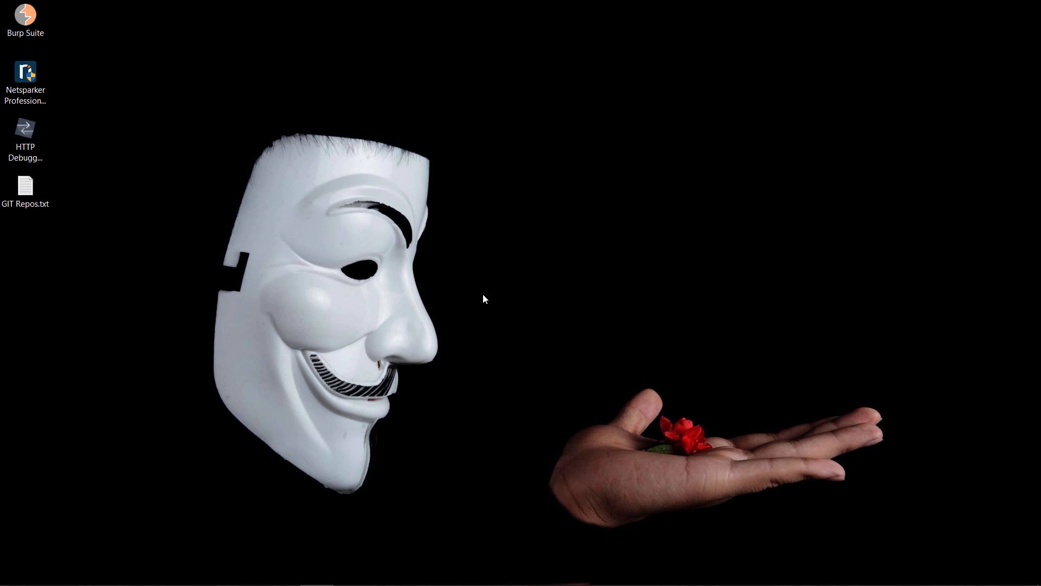
Open Display settings from the desktop's shortcut menu, then close the Settings window again
{"action": "right_click", "coordinate": [526, 181]}
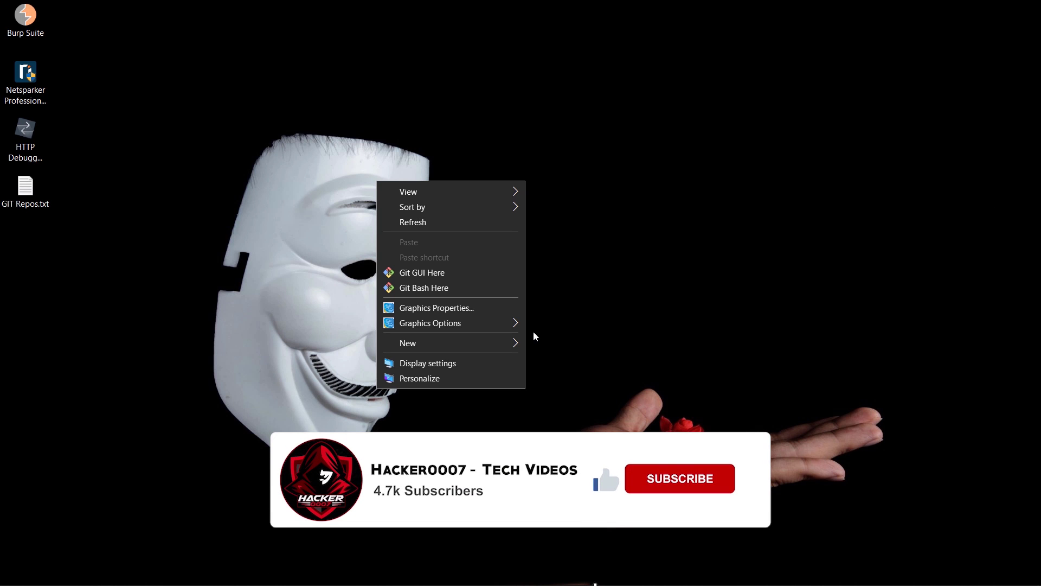
{"action": "left_click", "coordinate": [488, 362]}
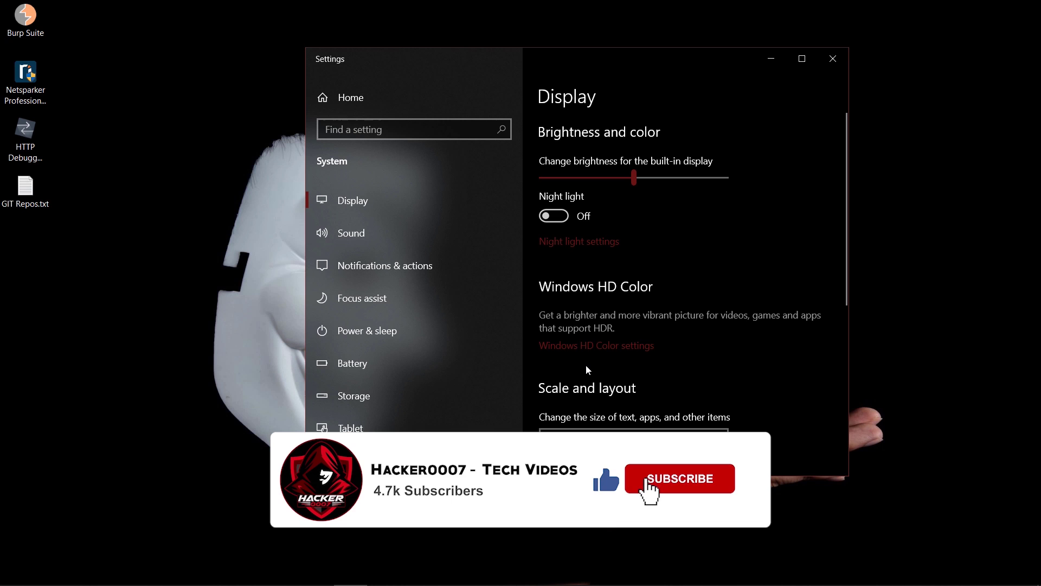
{"action": "left_click", "coordinate": [833, 59]}
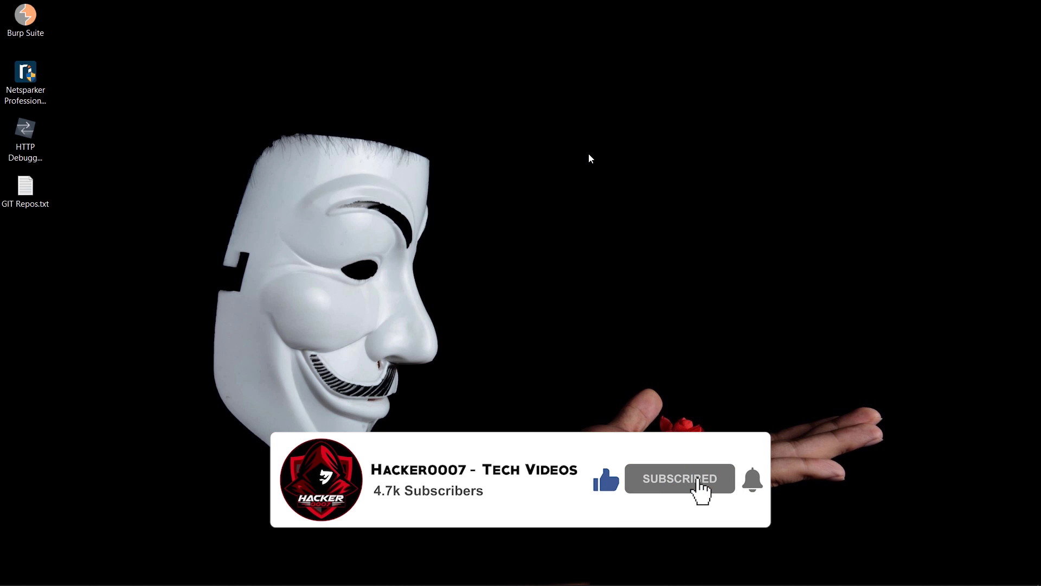
Reopen Display settings and go to Advanced display settings for Display 1 at 1920 × 1080, 60.020 Hz
{"action": "right_click", "coordinate": [483, 153]}
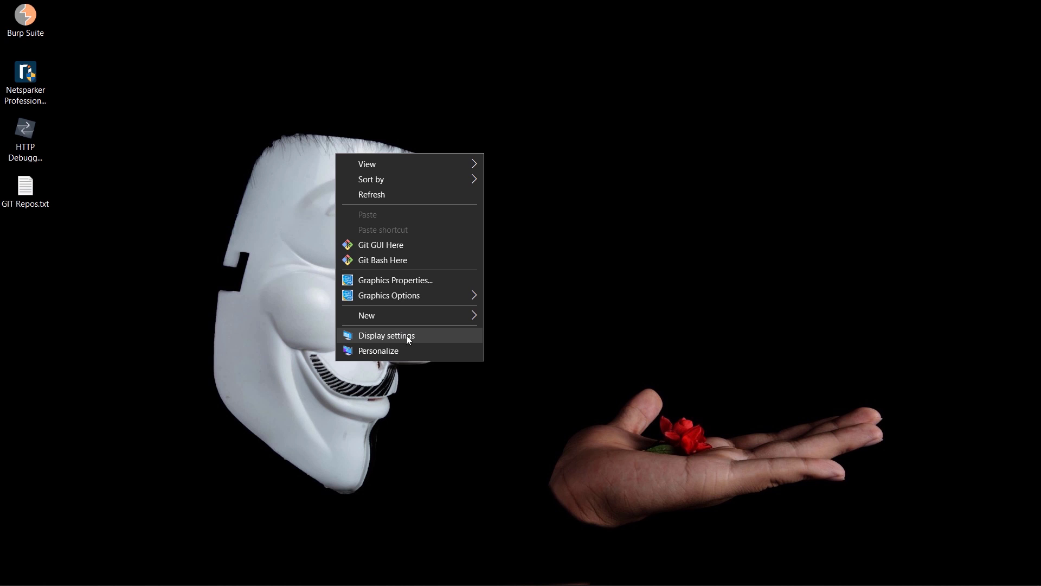
{"action": "left_click", "coordinate": [409, 337]}
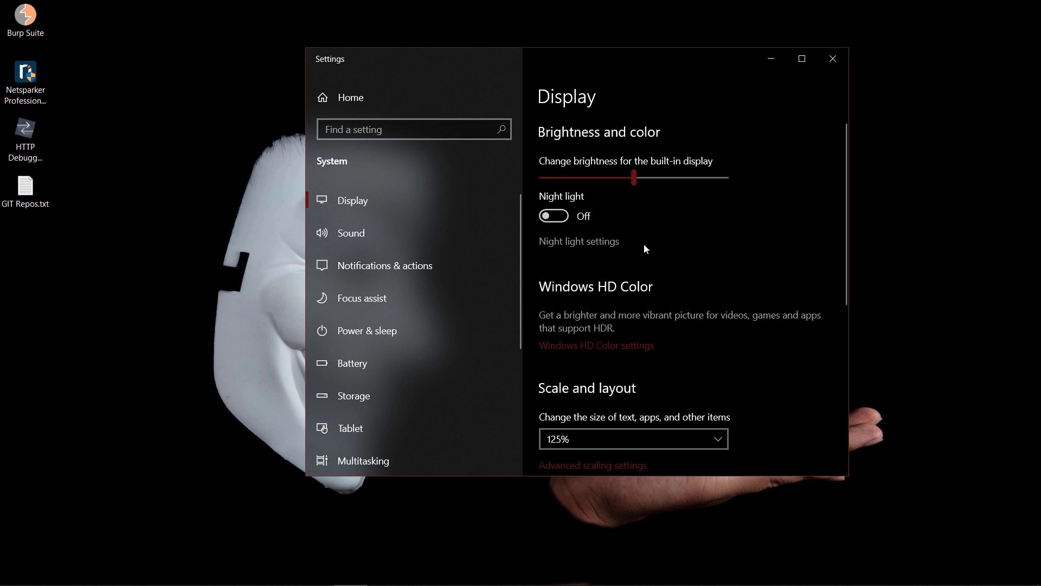
{"action": "scroll", "coordinate": [685, 256], "scroll_direction": "down", "scroll_amount": 6}
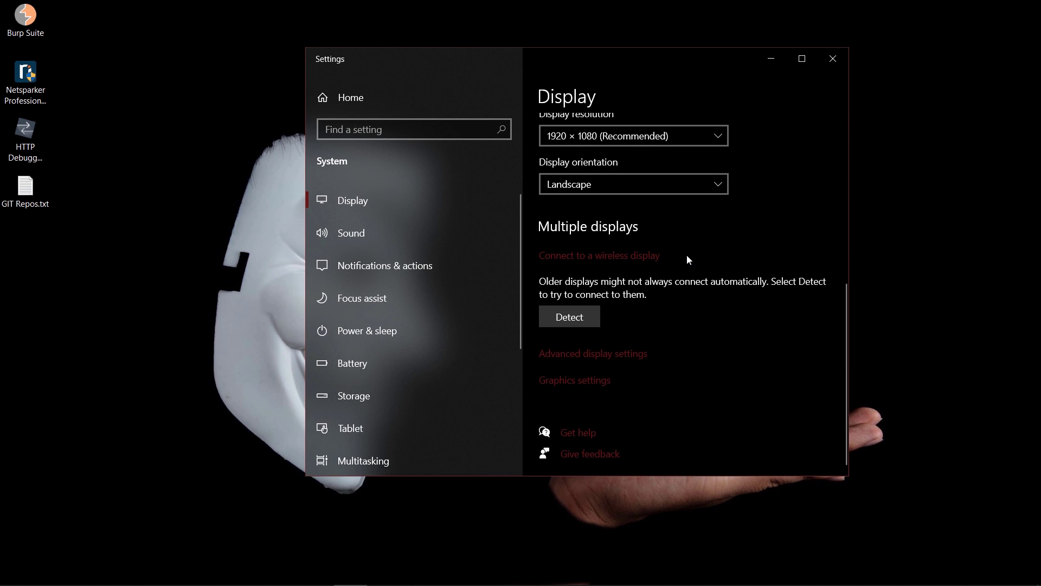
{"action": "left_click", "coordinate": [605, 356]}
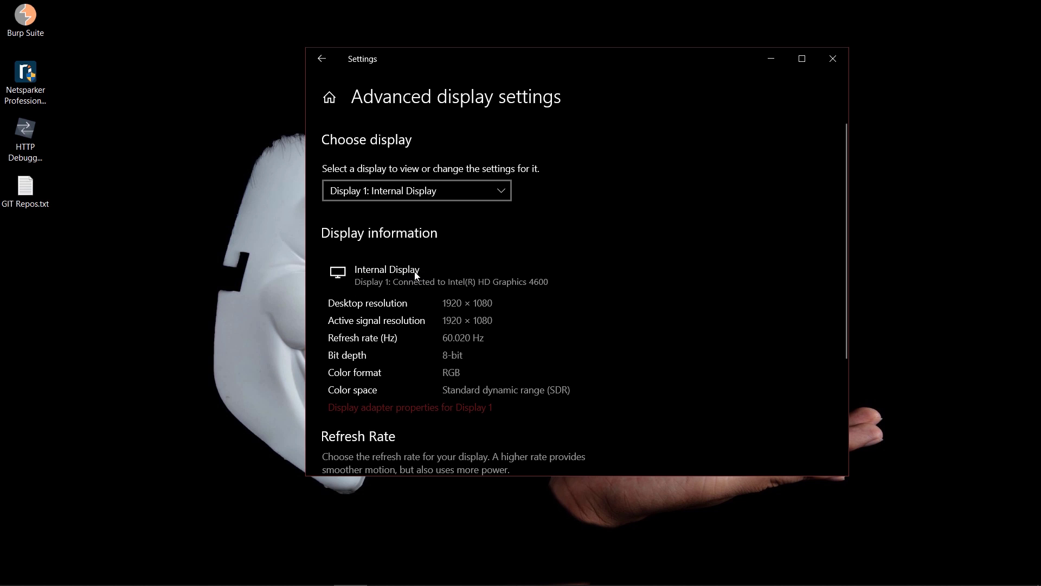
{"action": "scroll", "coordinate": [396, 310], "scroll_direction": "down", "scroll_amount": 2}
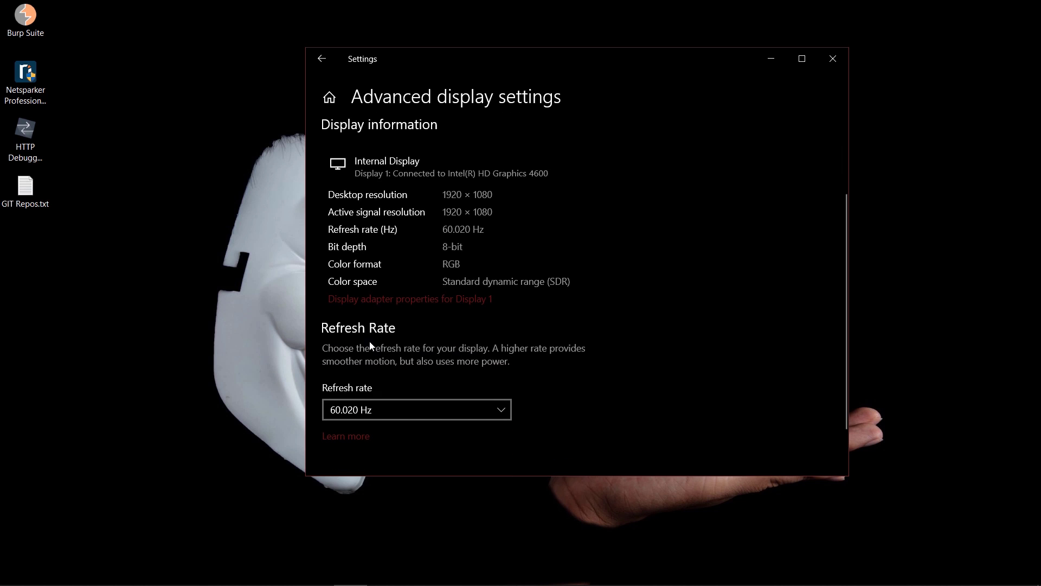
Check that the Intel HD Graphics 4600 adapter reports 128 MB dedicated video memory, then close it and Settings
{"action": "left_click", "coordinate": [374, 299]}
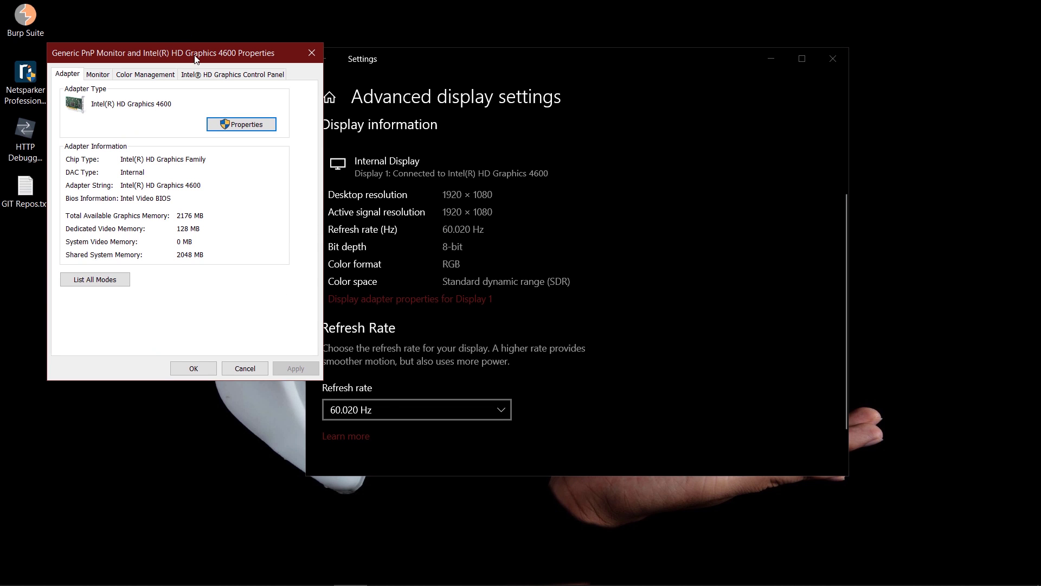
{"action": "left_click_drag", "start_coordinate": [197, 59], "coordinate": [263, 90]}
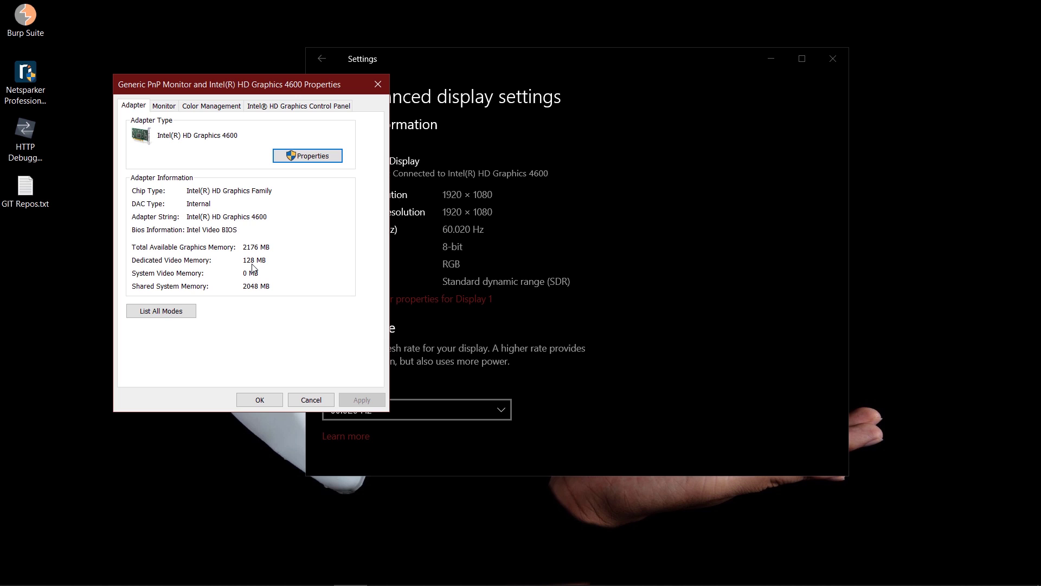
{"action": "left_click", "coordinate": [273, 401]}
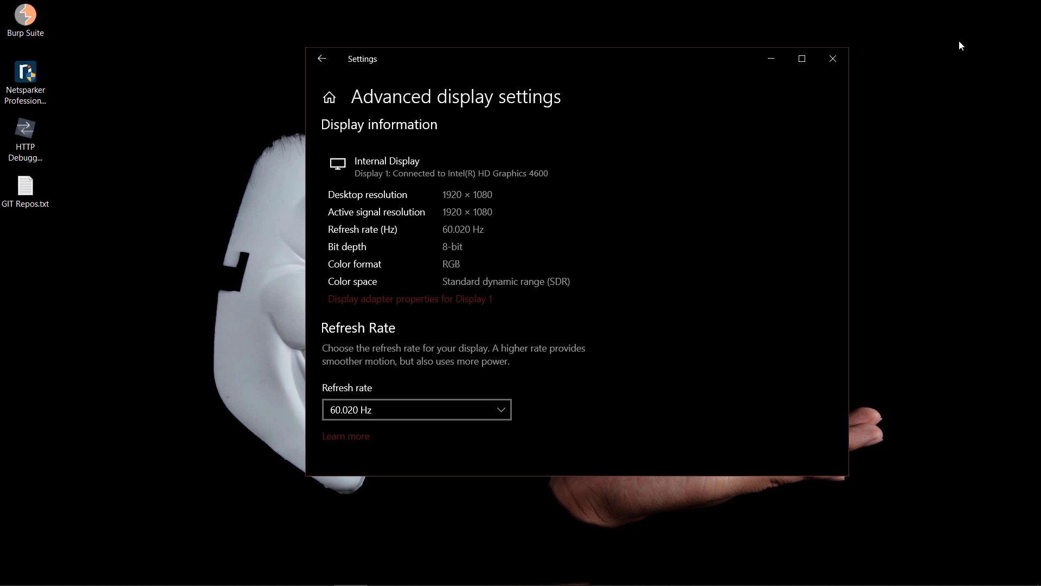
{"action": "left_click", "coordinate": [833, 58]}
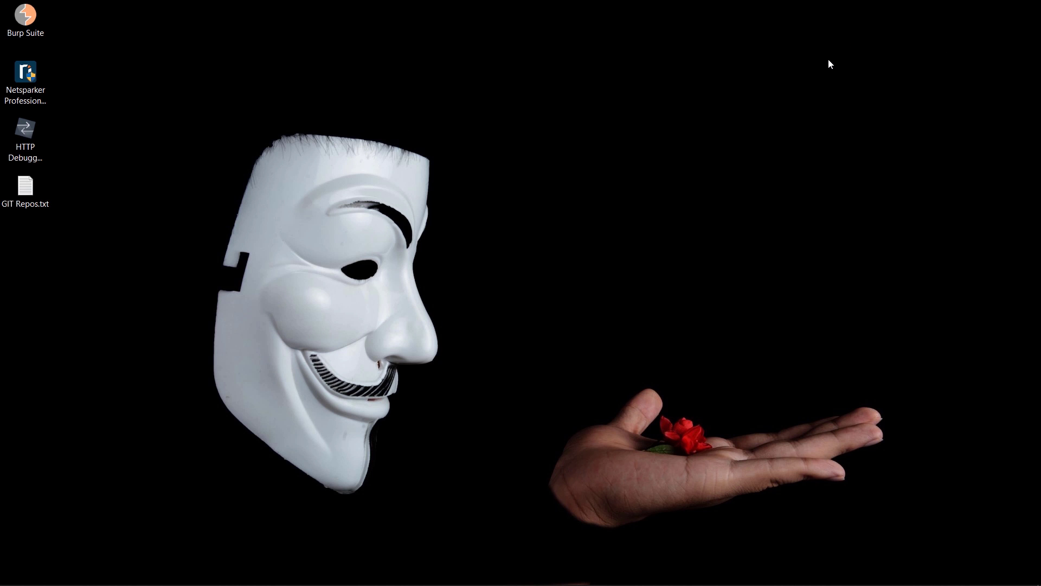
Dismiss the Start menu and bring up the Run box with 'regedit' in its Open field
{"action": "left_click", "coordinate": [16, 573]}
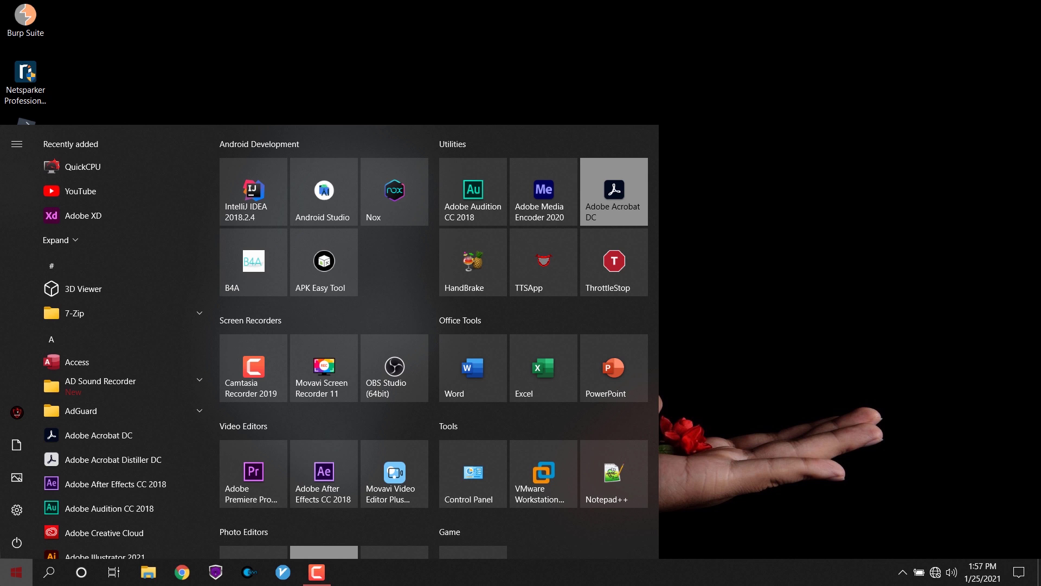
{"action": "key", "text": "Escape"}
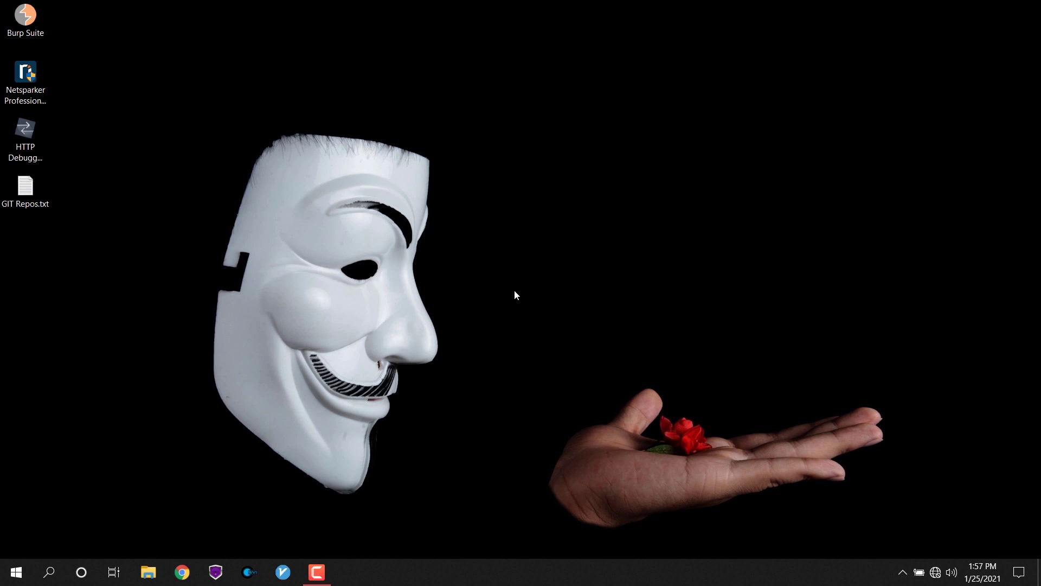
{"action": "key", "text": "super+r"}
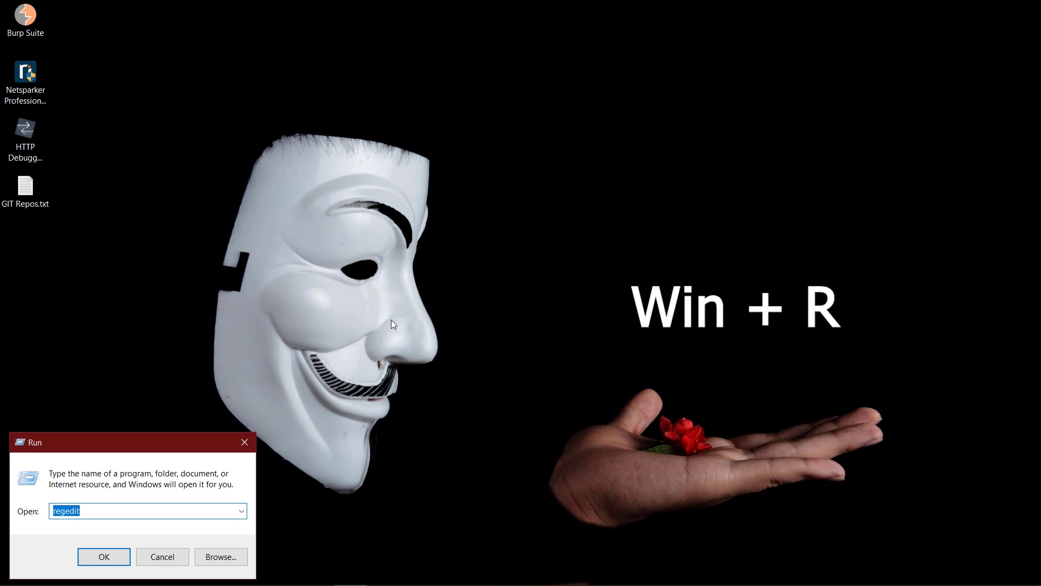
{"action": "left_click", "coordinate": [128, 514]}
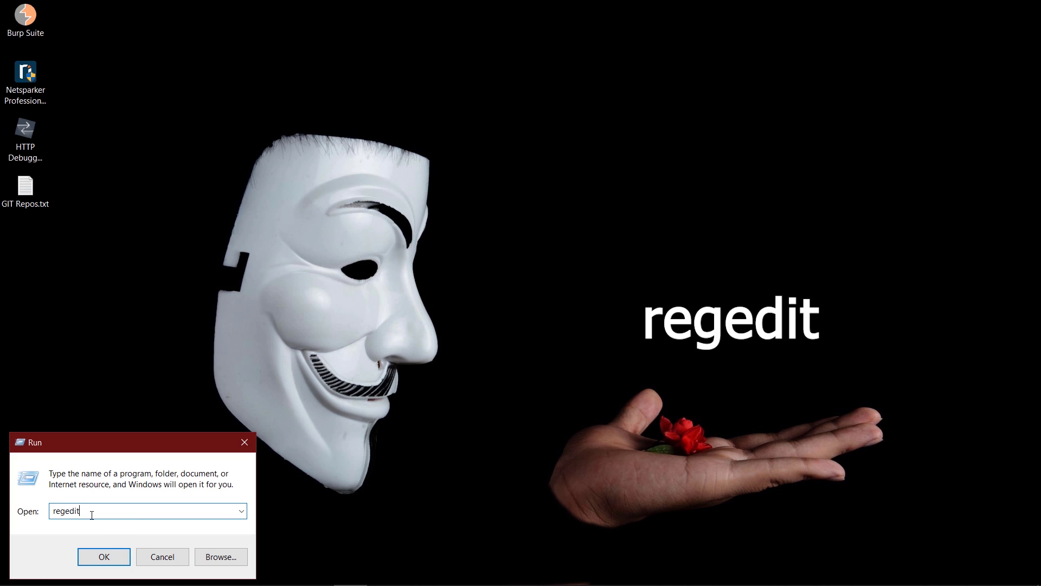
Launch Registry Editor with regedit and collapse the tree back to the top-level hives
{"action": "left_click", "coordinate": [102, 557]}
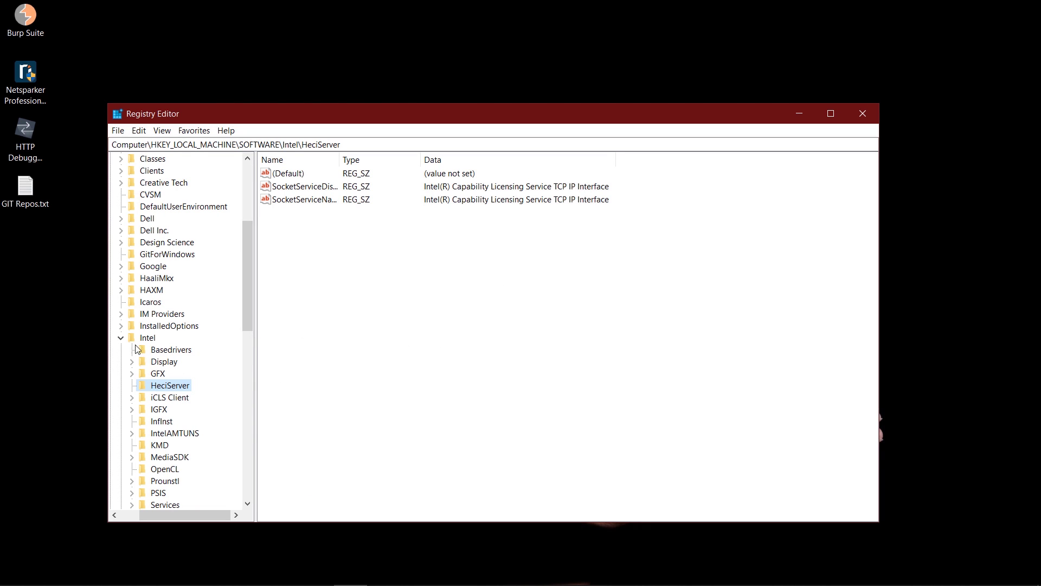
{"action": "left_click_drag", "start_coordinate": [190, 513], "coordinate": [171, 514]}
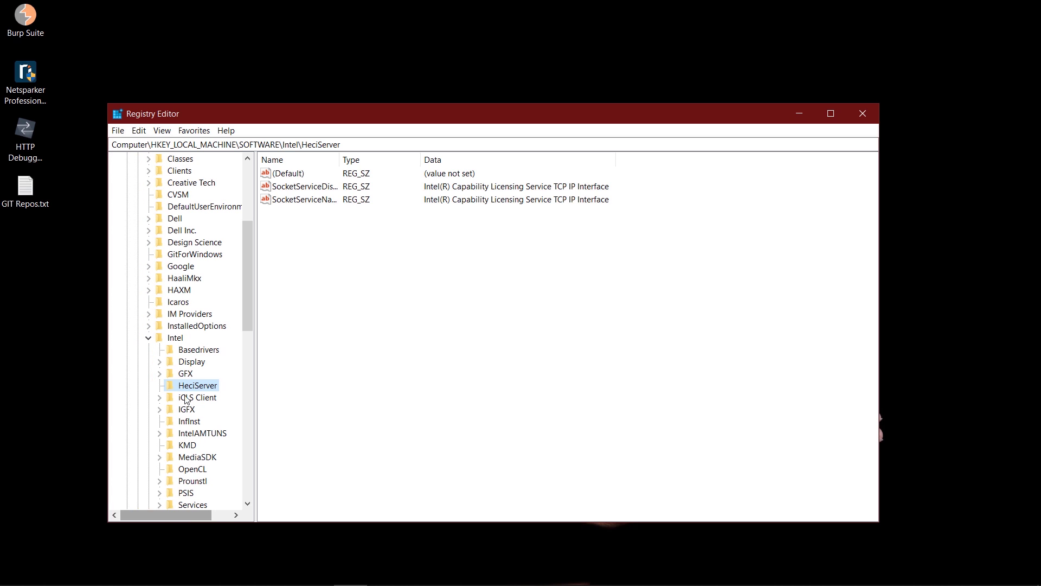
{"action": "left_click", "coordinate": [148, 338]}
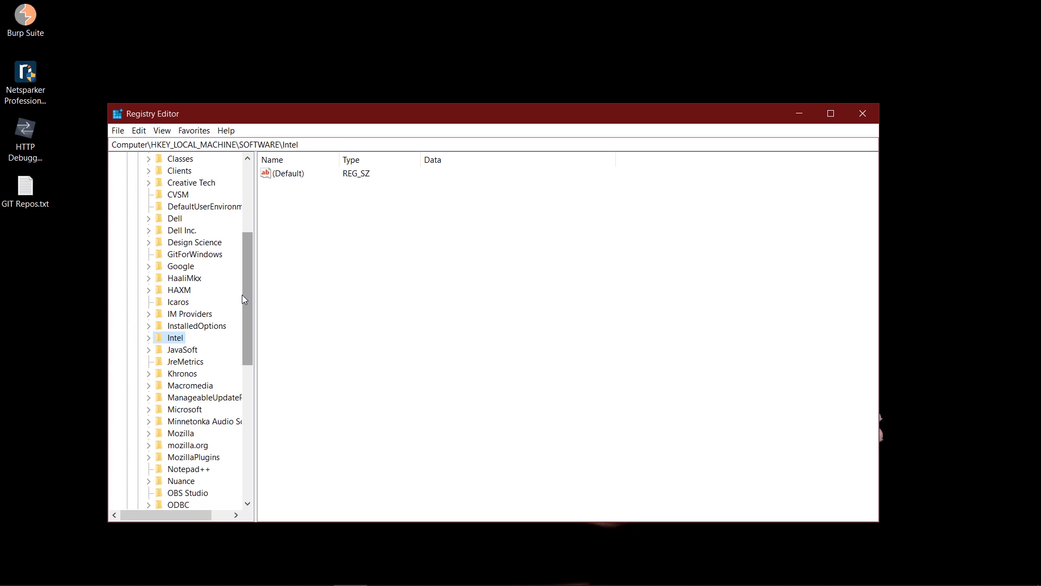
{"action": "left_click_drag", "start_coordinate": [242, 295], "coordinate": [242, 249]}
{"action": "left_click", "coordinate": [138, 254]}
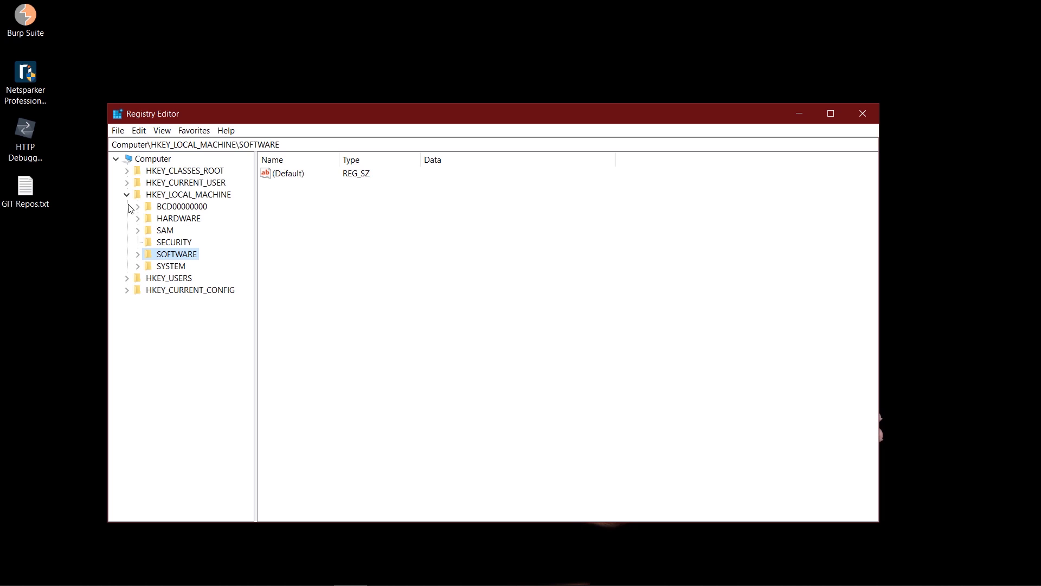
{"action": "left_click", "coordinate": [127, 194]}
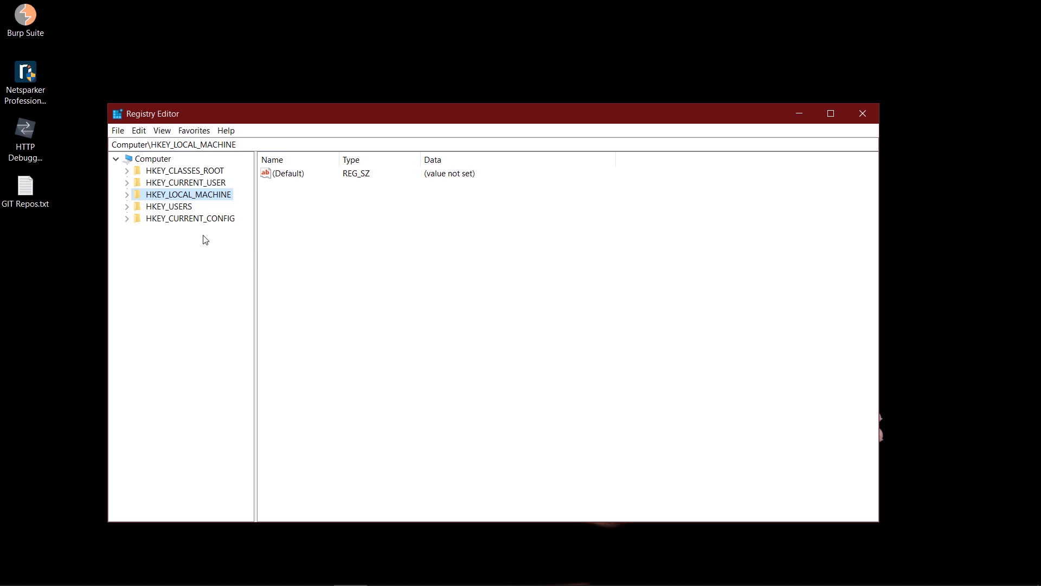
{"action": "left_click", "coordinate": [198, 171]}
{"action": "left_click", "coordinate": [188, 188]}
{"action": "left_click", "coordinate": [185, 195]}
{"action": "left_click", "coordinate": [173, 183]}
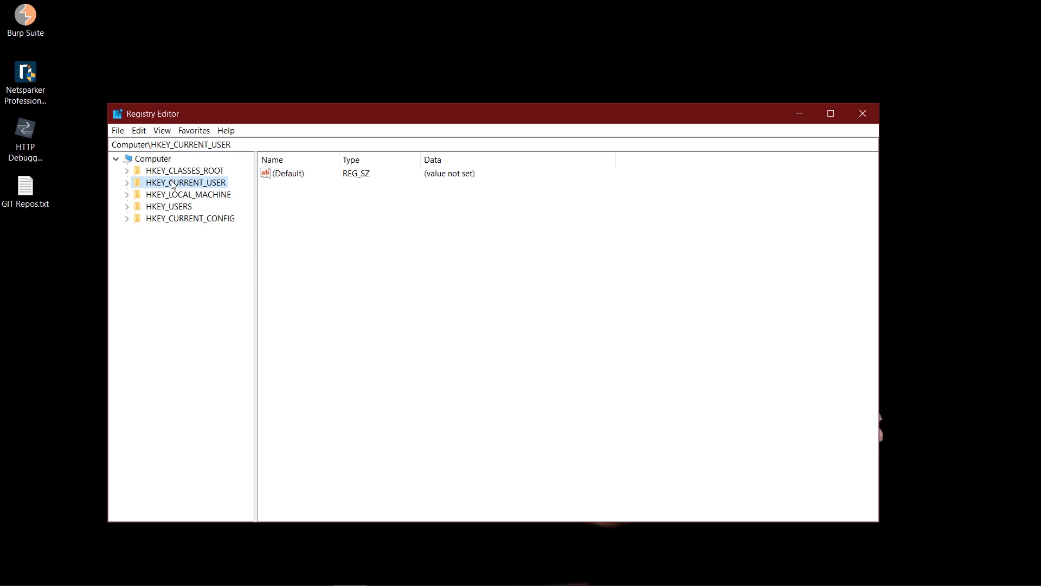
{"action": "left_click", "coordinate": [176, 195]}
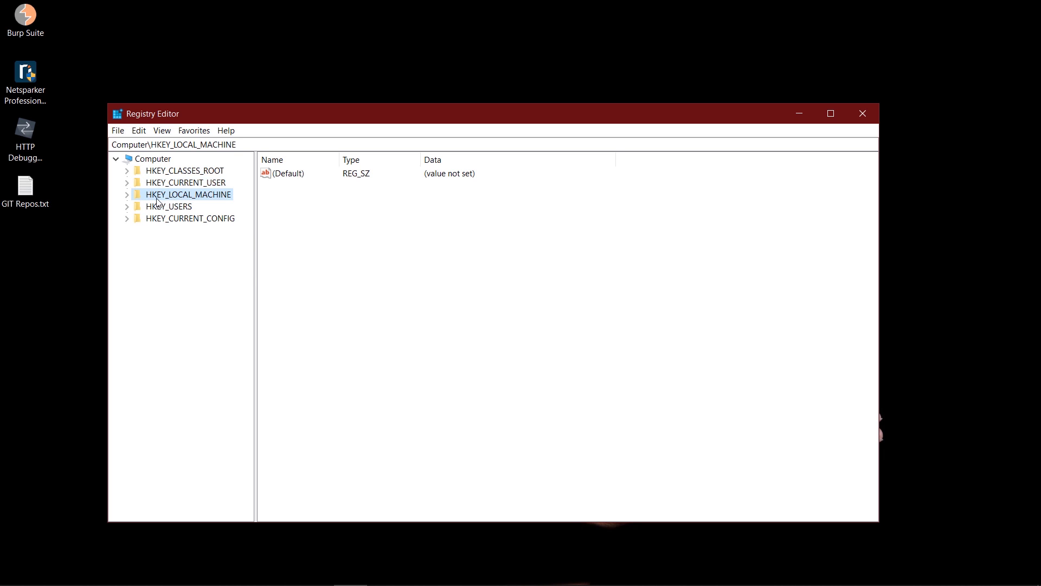
Expand HKEY_LOCAL_MACHINE\SOFTWARE and then the Intel key
{"action": "left_click", "coordinate": [127, 196]}
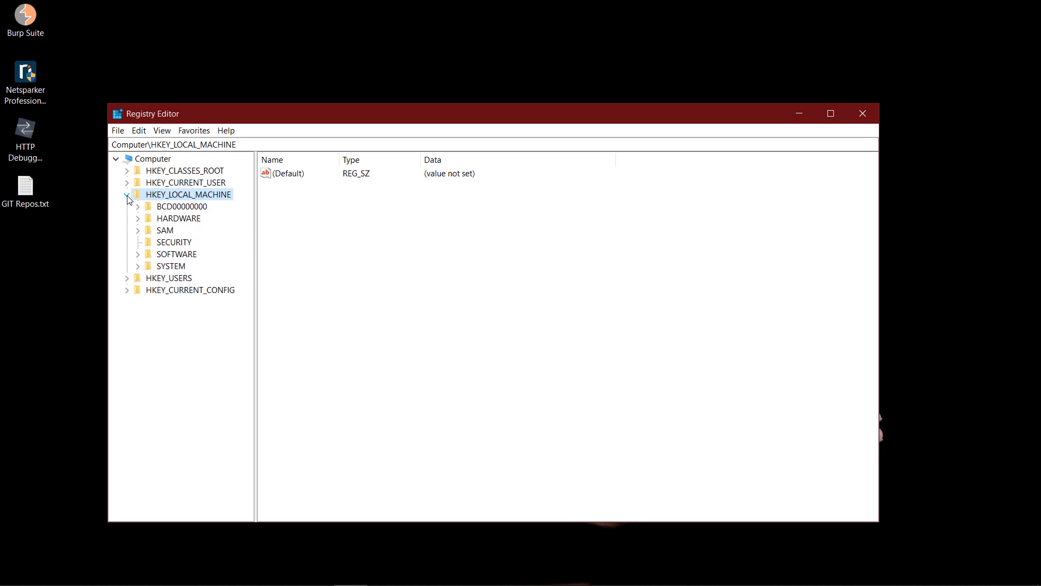
{"action": "left_click", "coordinate": [162, 256]}
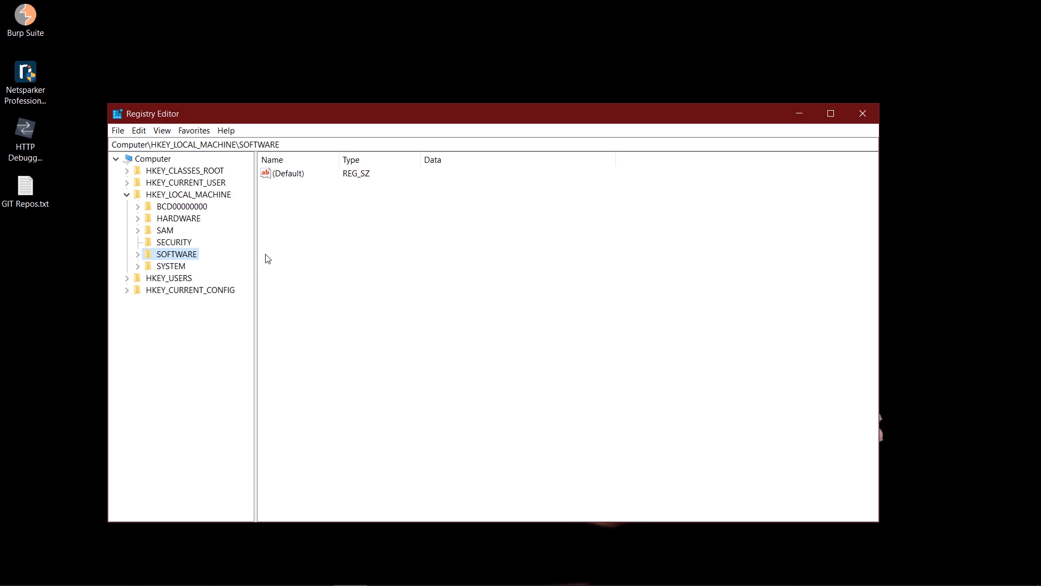
{"action": "left_click", "coordinate": [138, 254]}
{"action": "scroll", "coordinate": [190, 328], "scroll_direction": "down", "scroll_amount": 2}
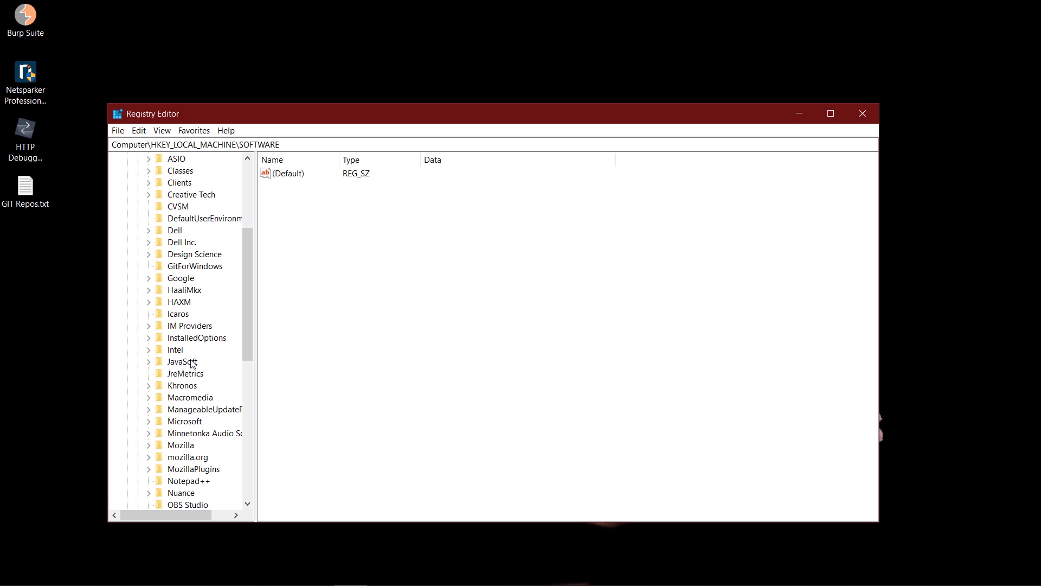
{"action": "left_click", "coordinate": [175, 354]}
{"action": "left_click", "coordinate": [149, 352]}
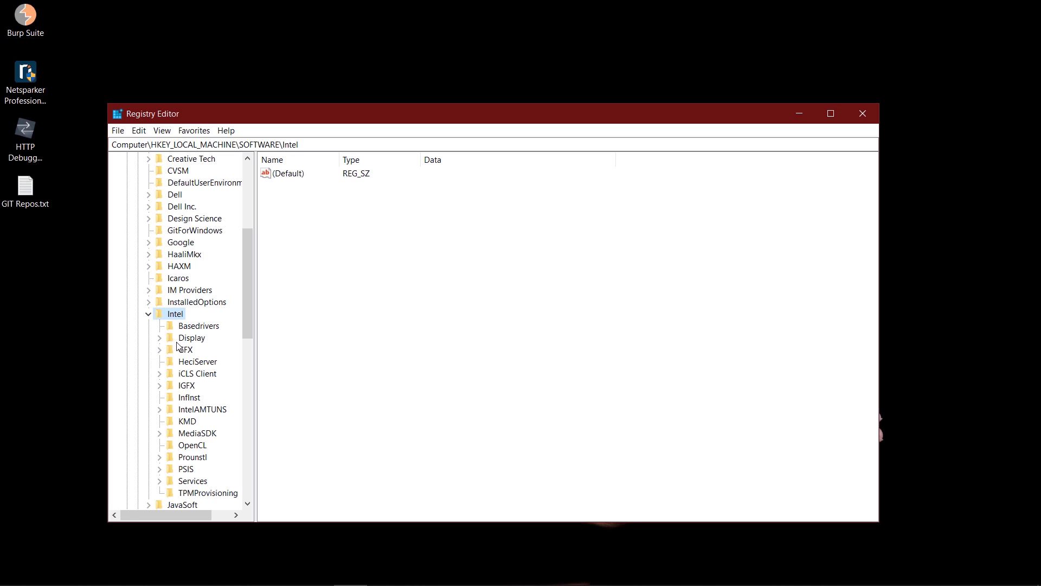
Create a new key named GMM under Intel
{"action": "right_click", "coordinate": [173, 314]}
{"action": "mouse_move", "coordinate": [251, 337]}
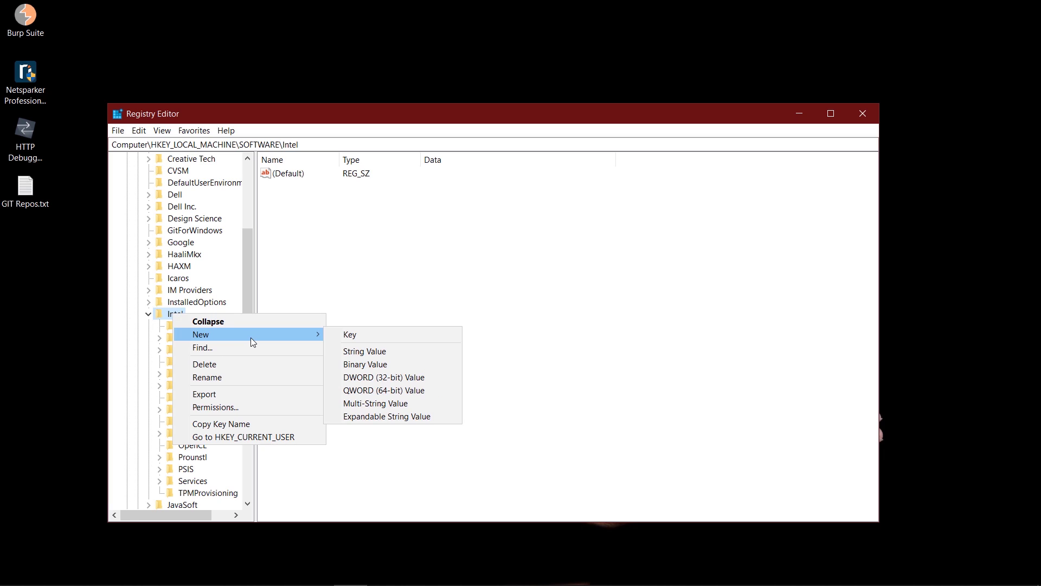
{"action": "left_click", "coordinate": [363, 340]}
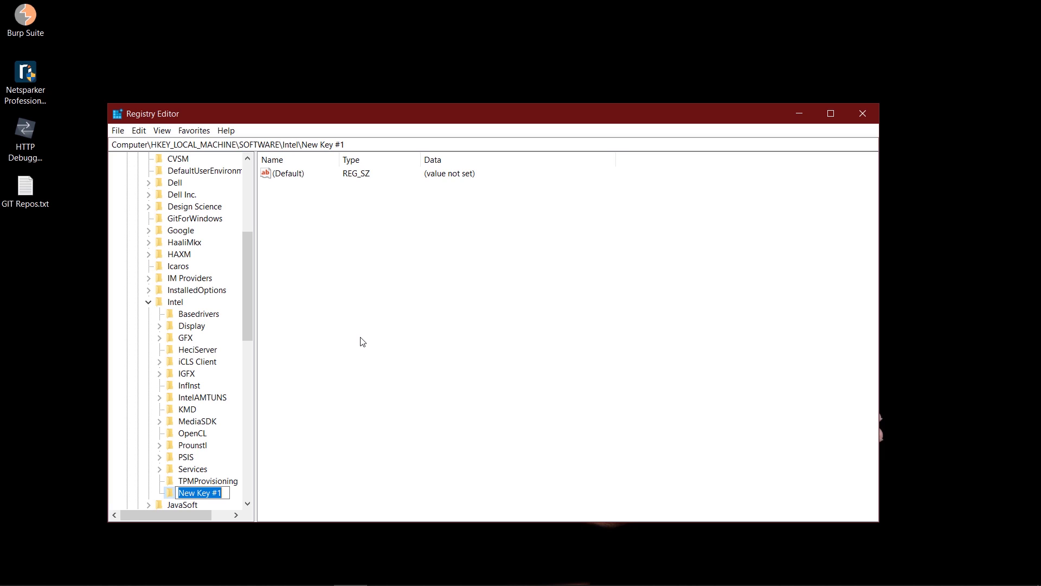
{"action": "type", "text": "GMM"}
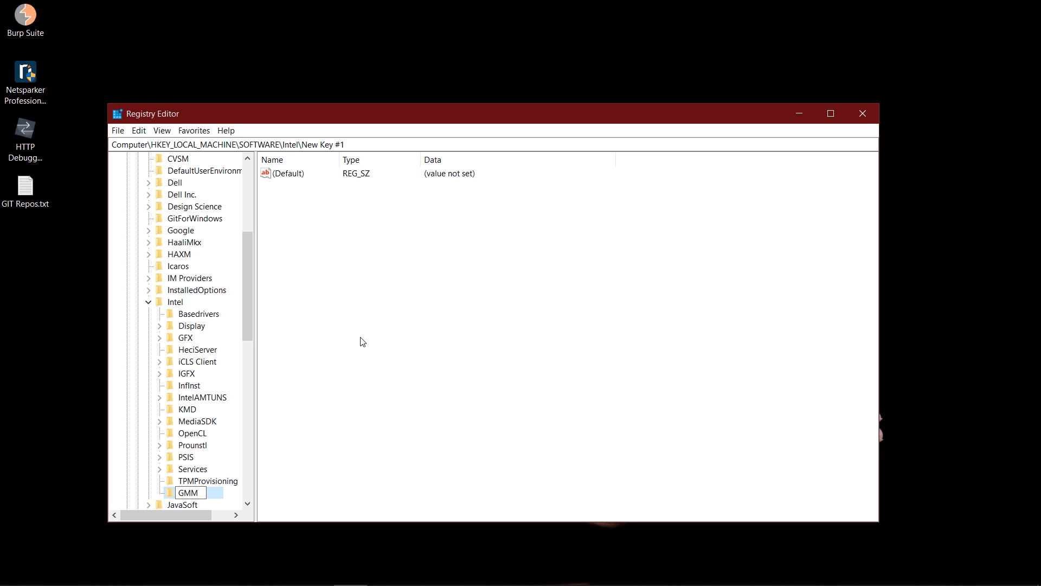
{"action": "key", "text": "Return"}
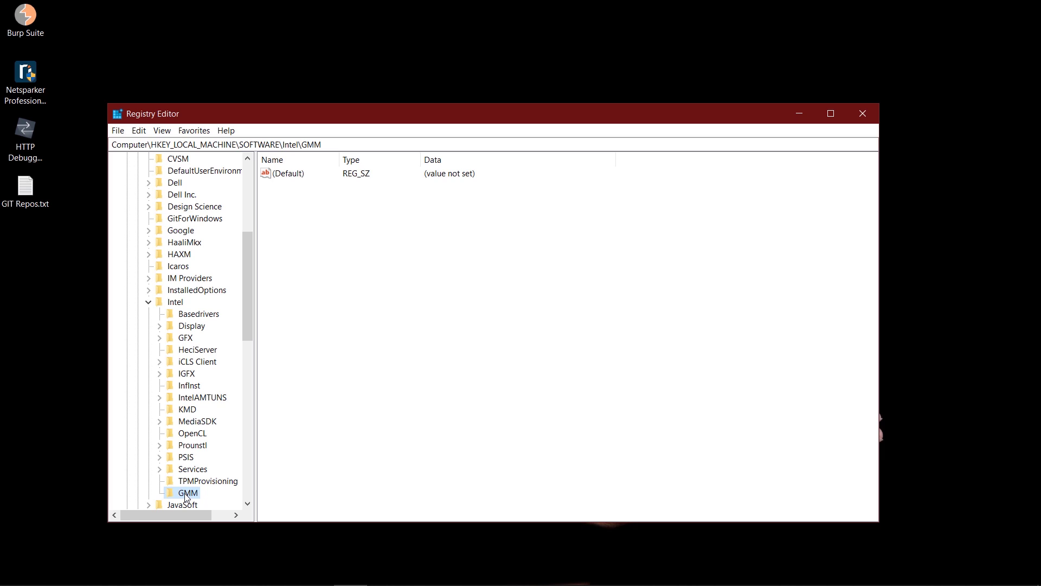
Look over the New options in GMM's empty value pane without adding anything
{"action": "left_click", "coordinate": [352, 286]}
{"action": "right_click", "coordinate": [324, 216]}
{"action": "mouse_move", "coordinate": [349, 221]}
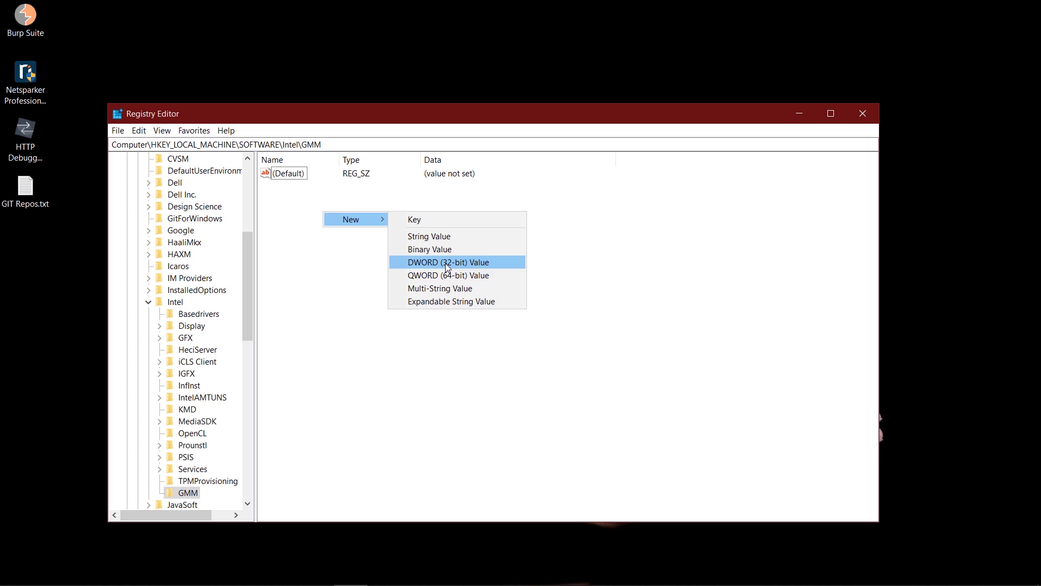
{"action": "left_click", "coordinate": [815, 350]}
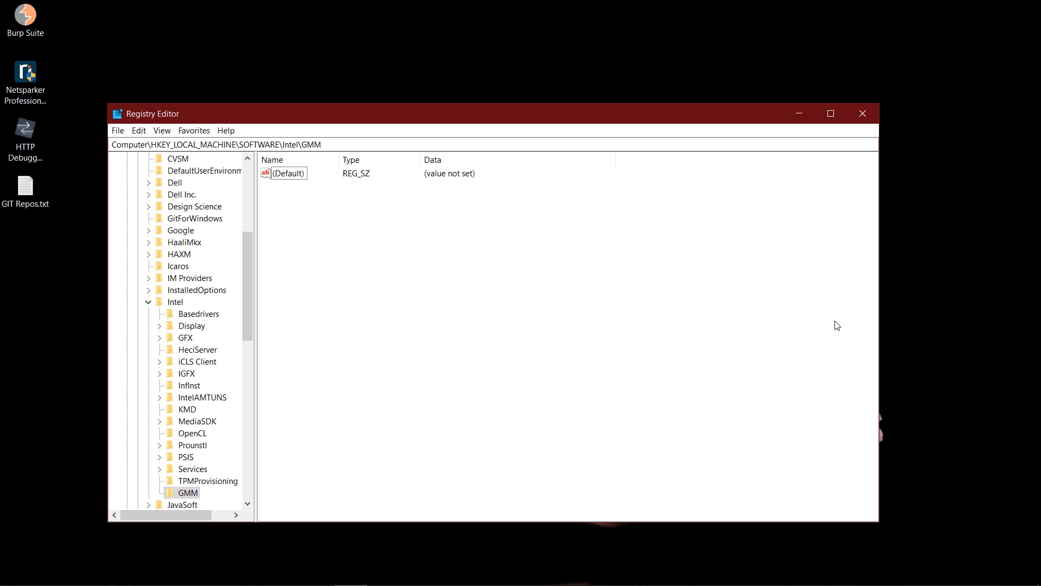
{"action": "mouse_move", "coordinate": [477, 583]}
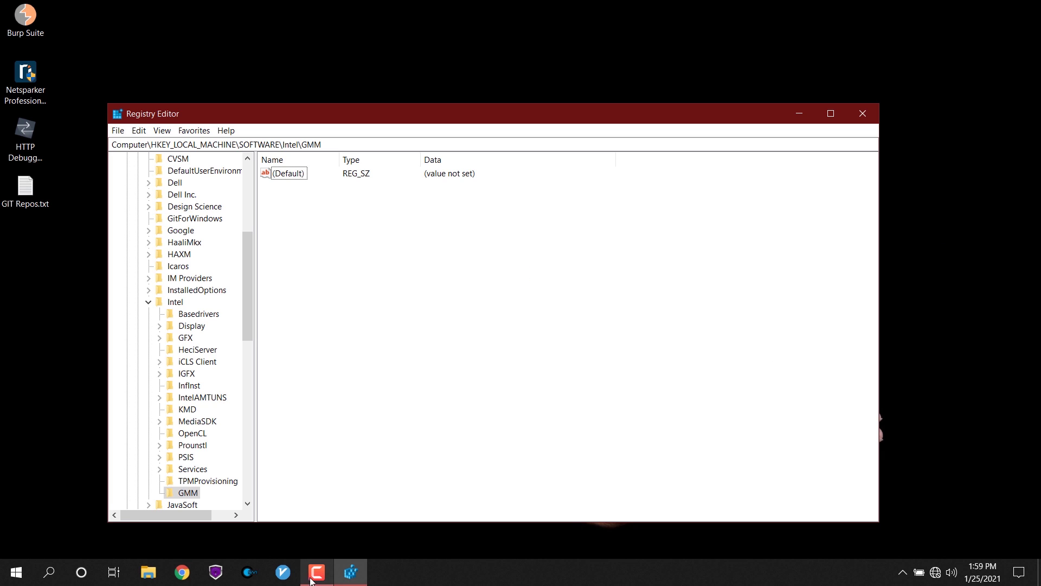
{"action": "left_click", "coordinate": [154, 572]}
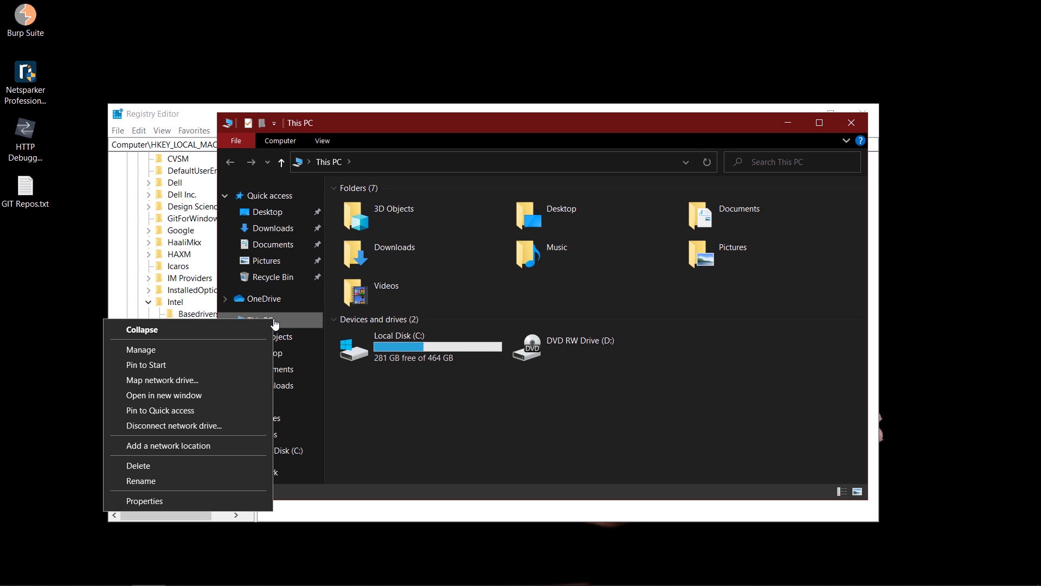
{"action": "left_click", "coordinate": [202, 500]}
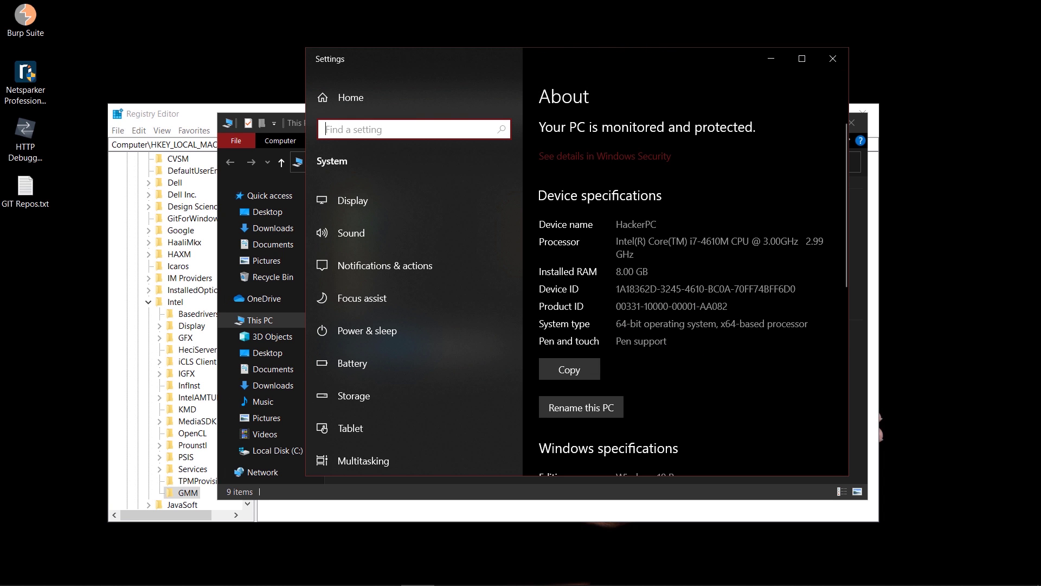
{"action": "left_click_drag", "start_coordinate": [616, 324], "coordinate": [808, 323]}
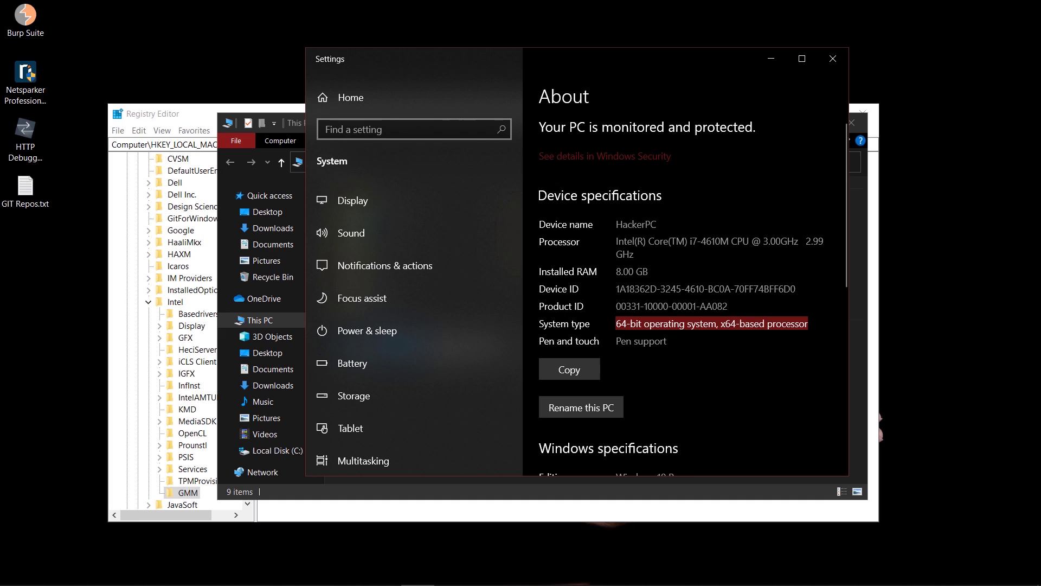
{"action": "left_click", "coordinate": [833, 59]}
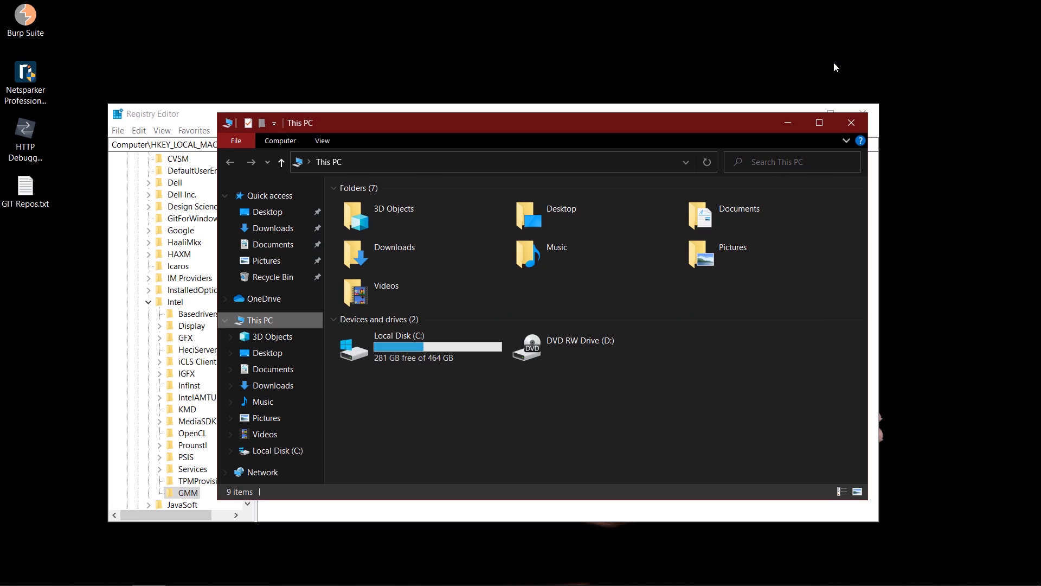
{"action": "left_click", "coordinate": [851, 123]}
Add a QWORD (64-bit) value named DedicatedSegmentSize to the GMM key
{"action": "right_click", "coordinate": [283, 198]}
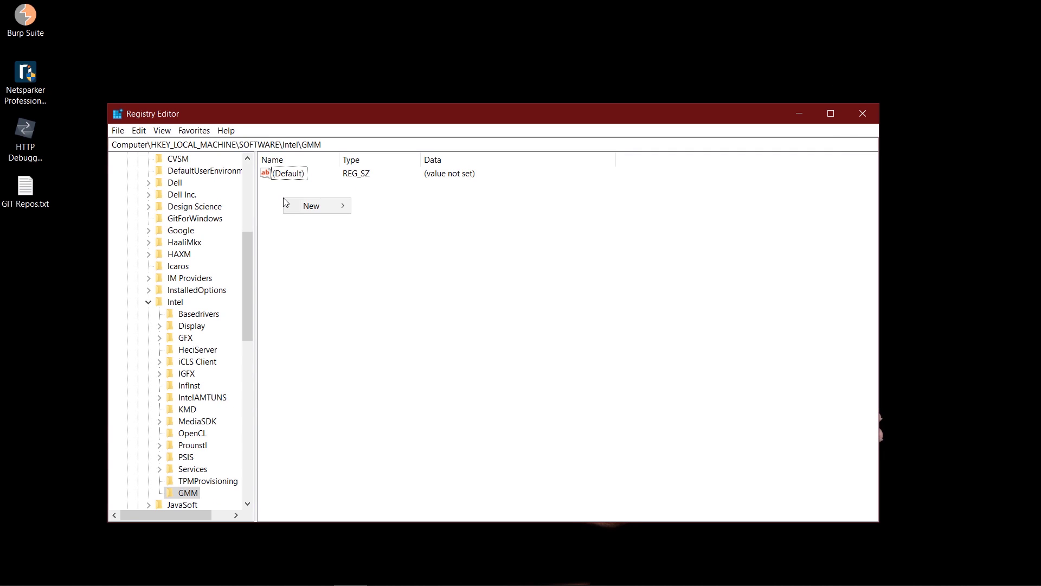
{"action": "mouse_move", "coordinate": [292, 205]}
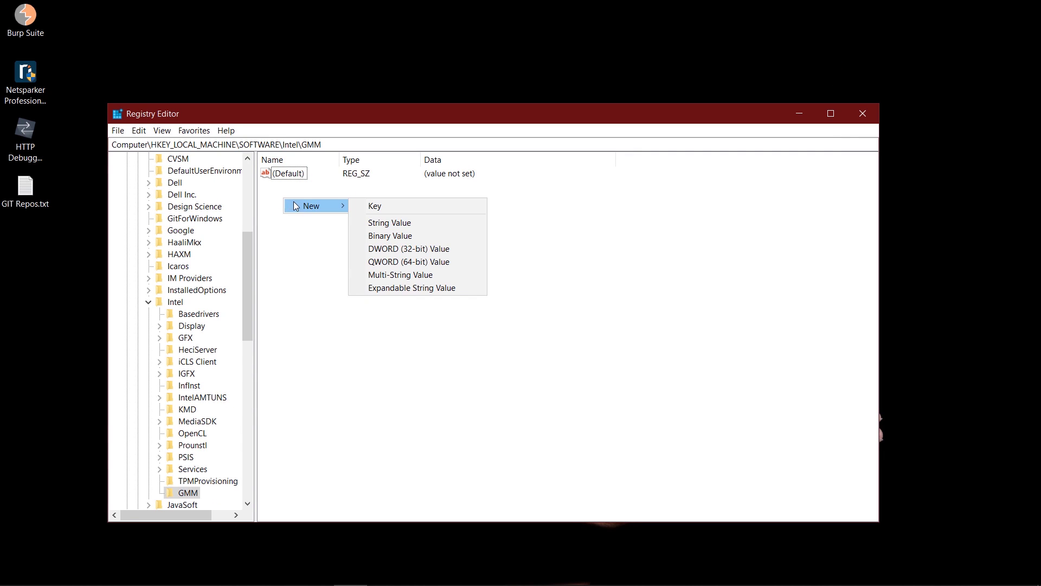
{"action": "left_click", "coordinate": [413, 262]}
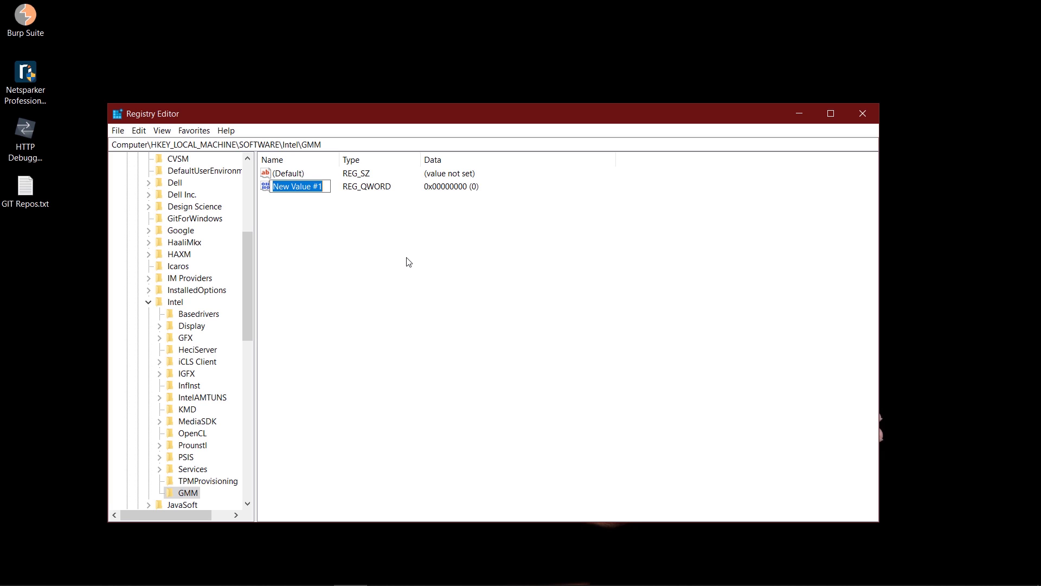
{"action": "type", "text": "Dedica"}
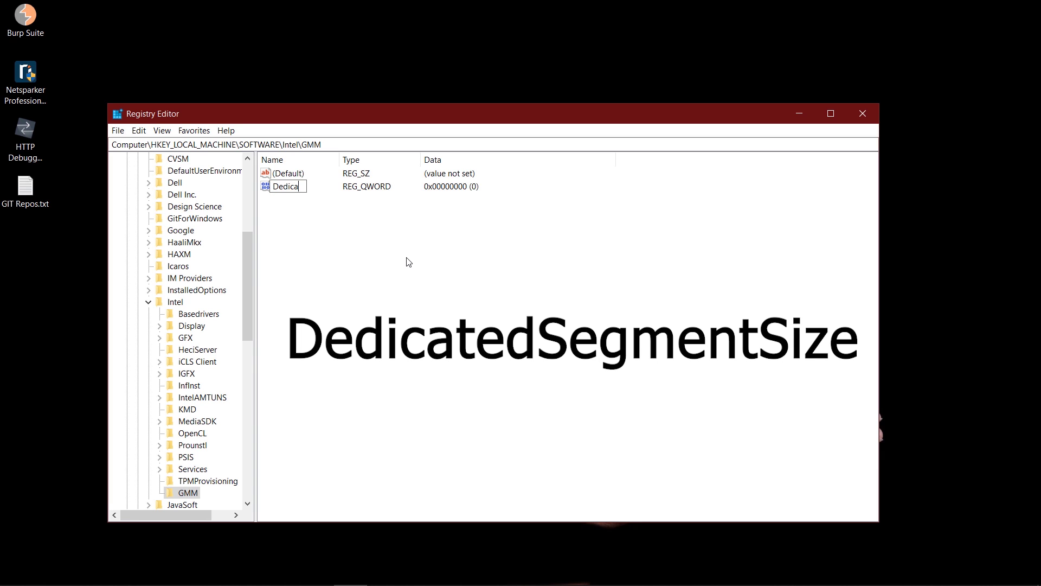
{"action": "type", "text": "tedSegmentSize"}
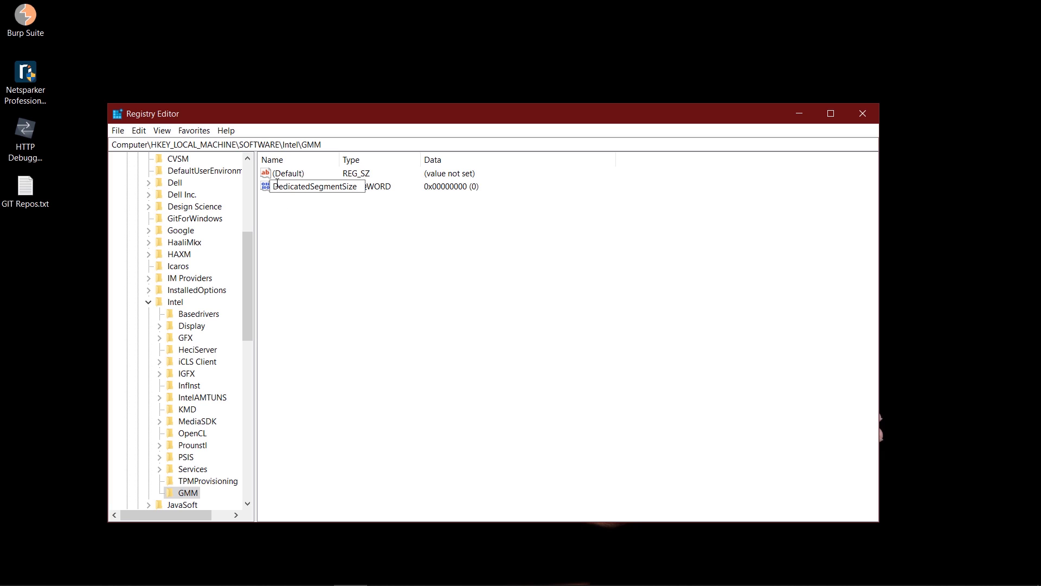
{"action": "key", "text": "Return"}
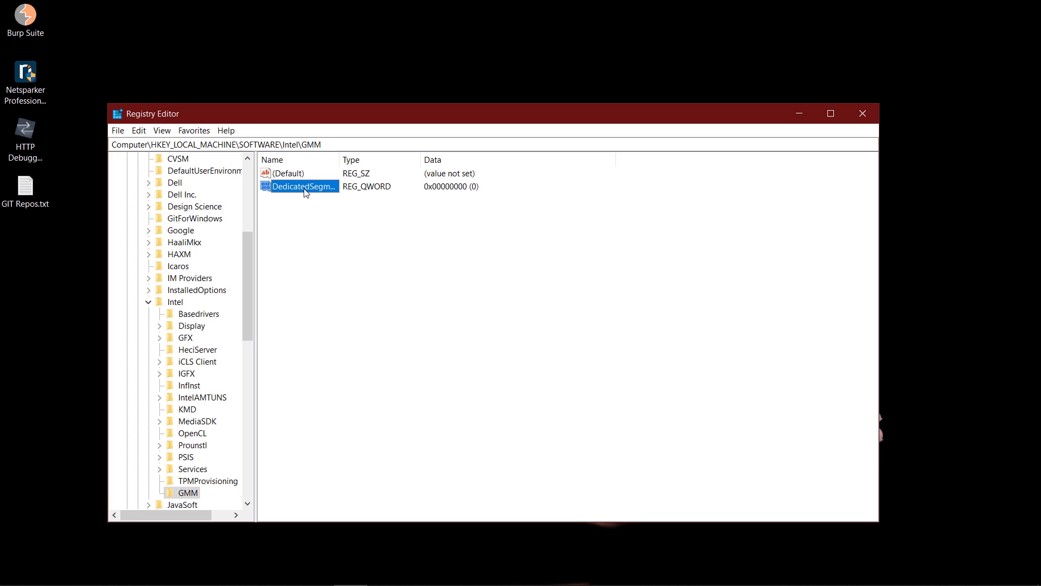
{"action": "double_click", "coordinate": [300, 187]}
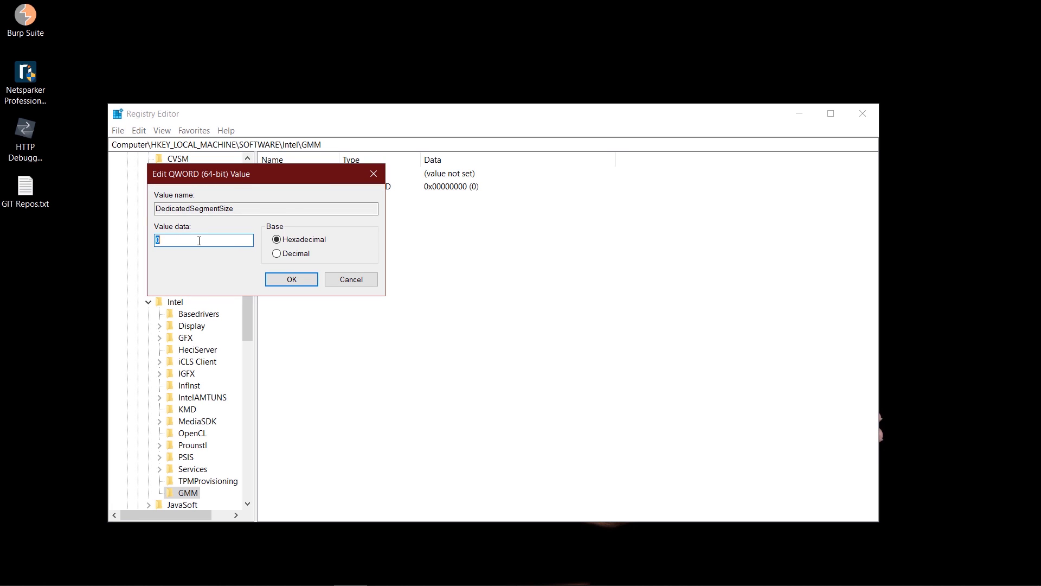
{"action": "type", "text": "512"}
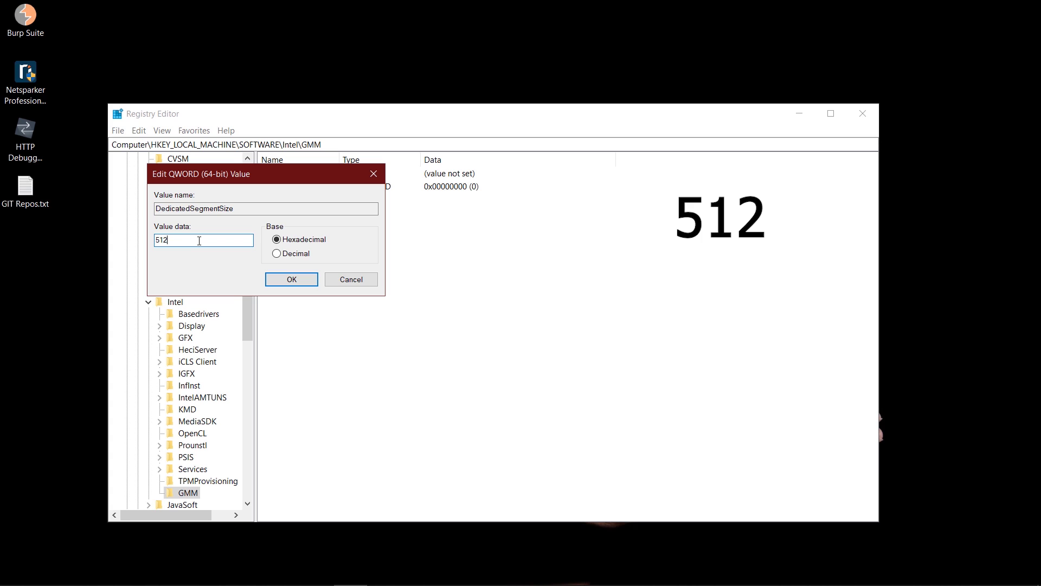
{"action": "left_click", "coordinate": [288, 281]}
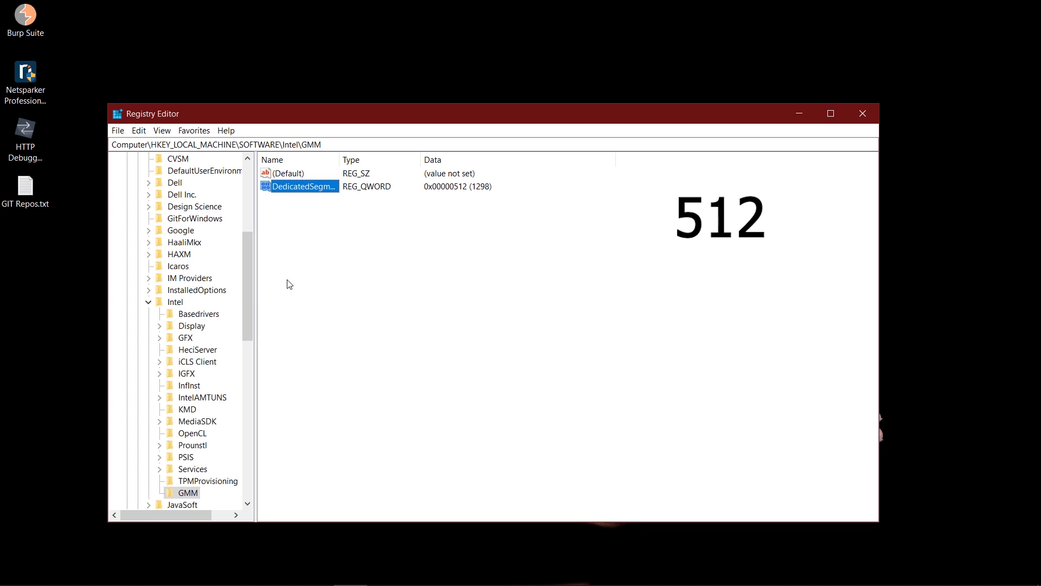
{"action": "left_click", "coordinate": [377, 234]}
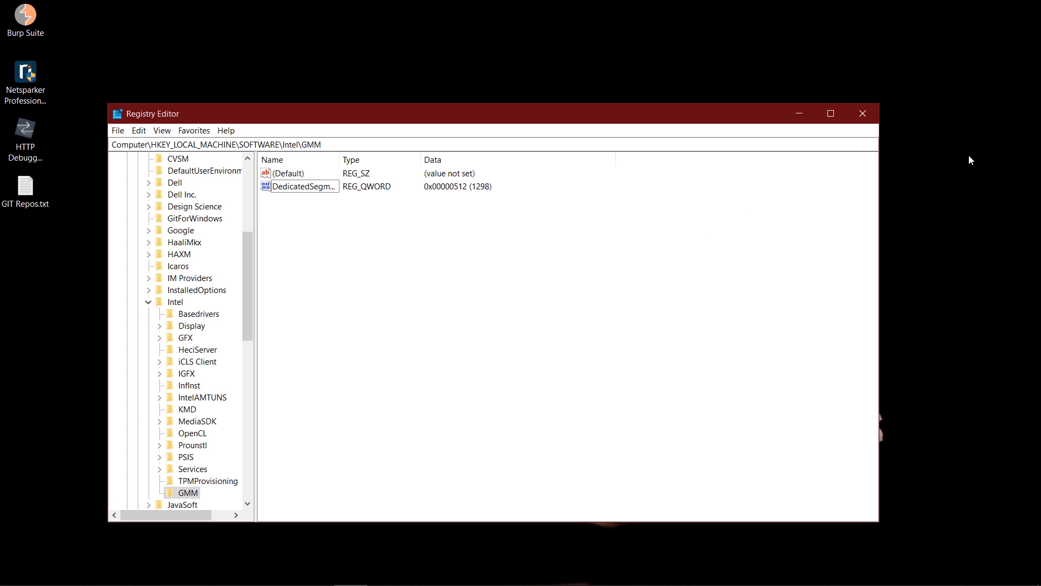
Open and close the Start menu with the Windows key
{"action": "key", "text": "super"}
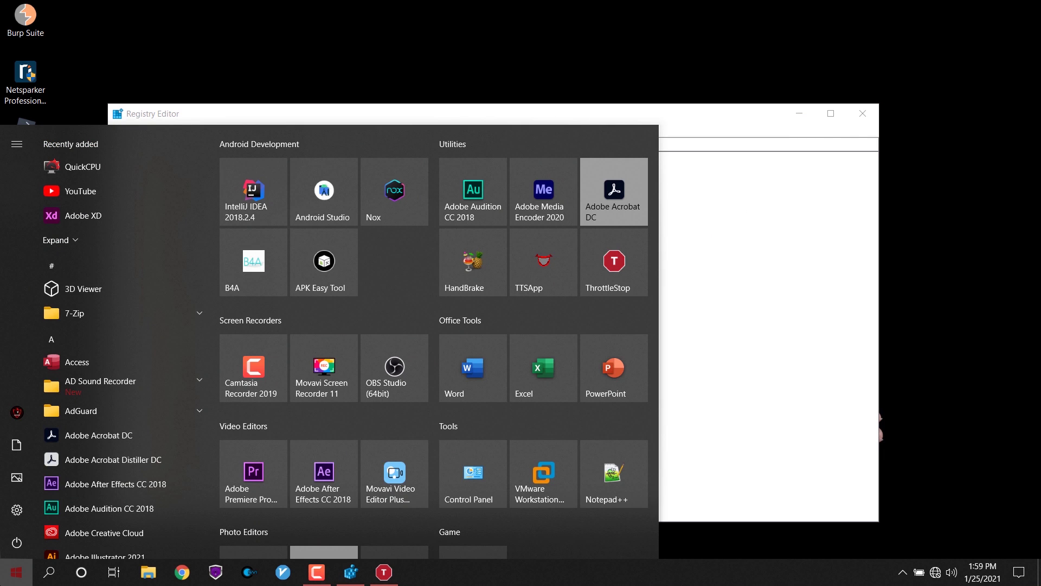
{"action": "key", "text": "Escape"}
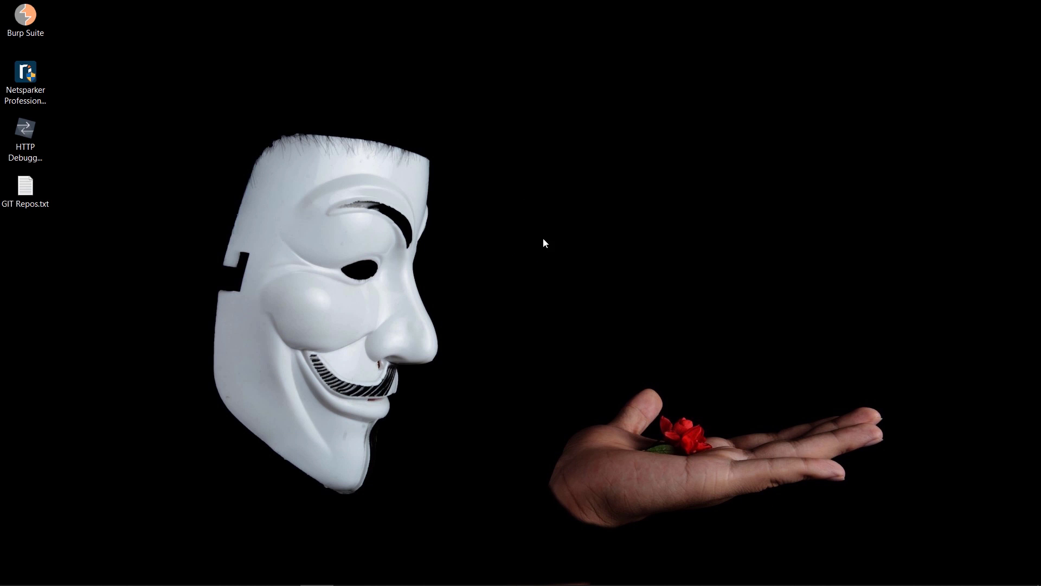
Reopen Display adapter properties for Display 1, now reporting 576 MB dedicated video memory
{"action": "right_click", "coordinate": [515, 191]}
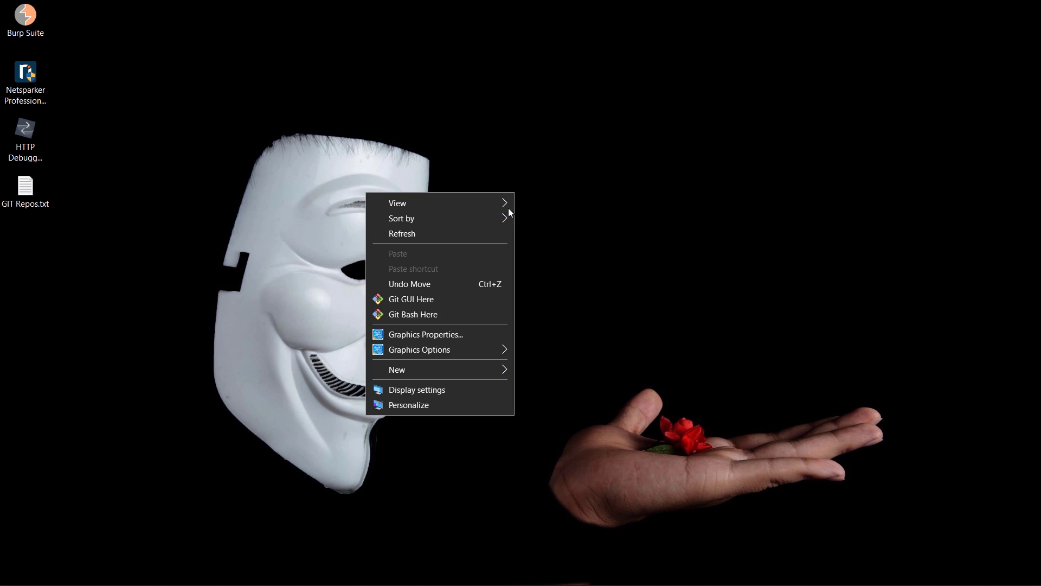
{"action": "left_click", "coordinate": [467, 386]}
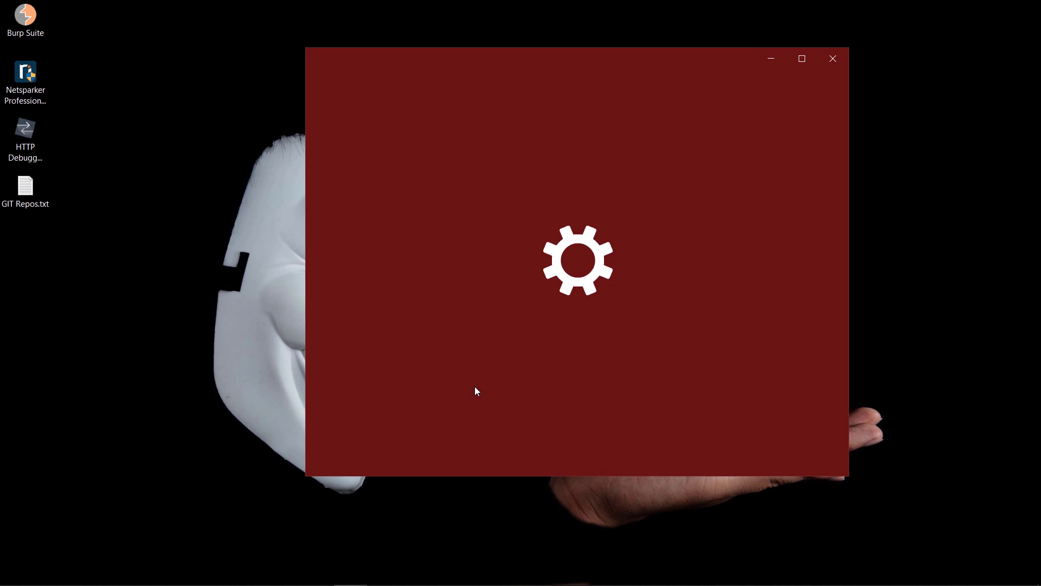
{"action": "scroll", "coordinate": [642, 271], "scroll_direction": "down", "scroll_amount": 5}
{"action": "scroll", "coordinate": [641, 239], "scroll_direction": "down", "scroll_amount": 1}
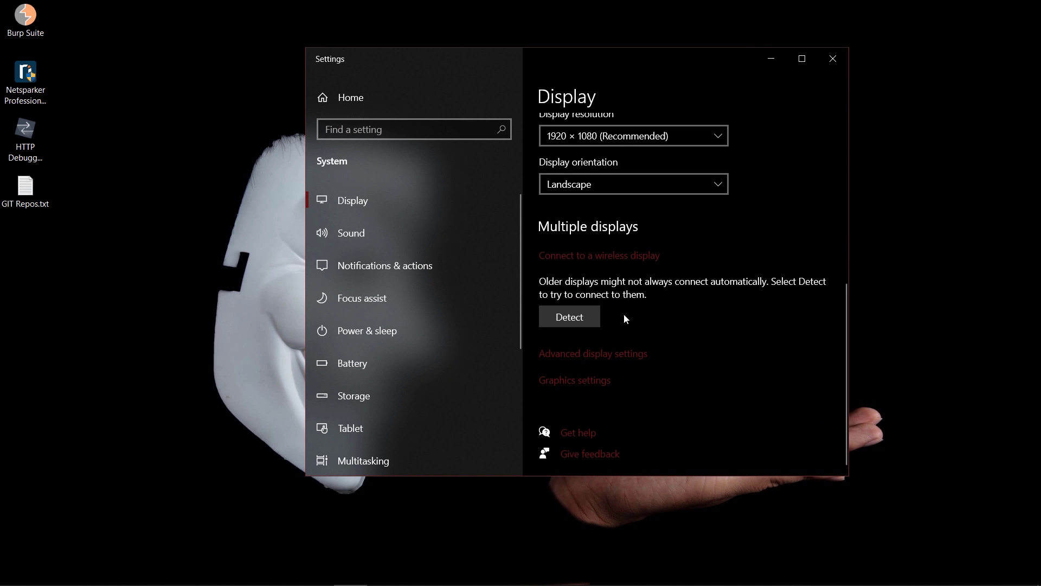
{"action": "left_click", "coordinate": [608, 355]}
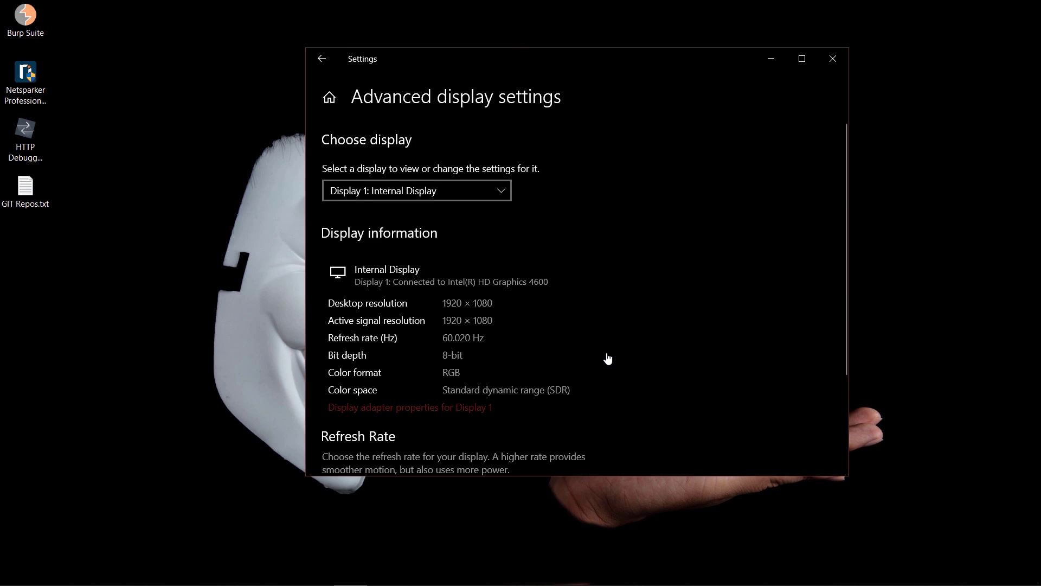
{"action": "scroll", "coordinate": [607, 358], "scroll_direction": "down", "scroll_amount": 1}
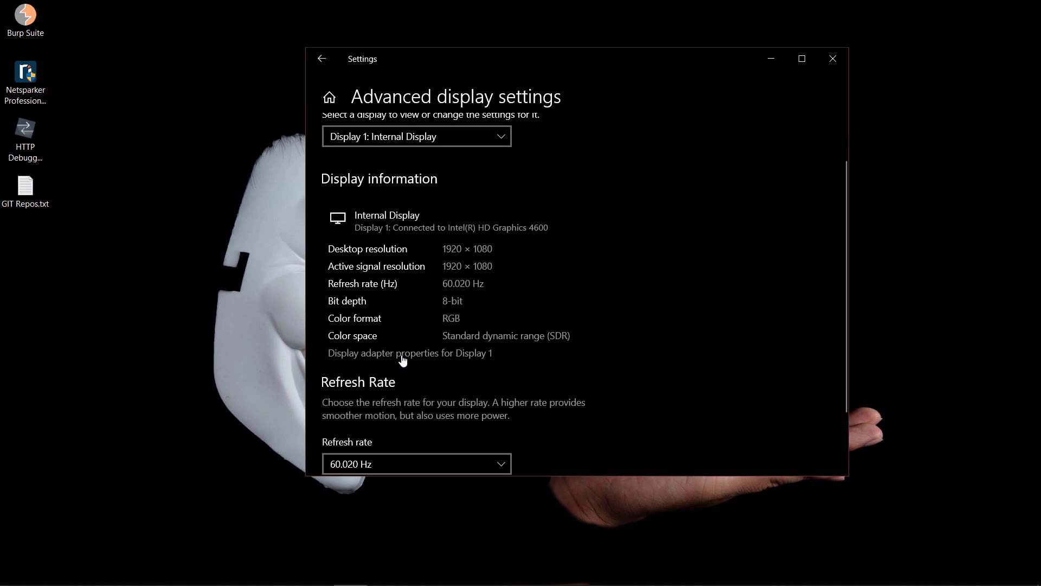
{"action": "left_click", "coordinate": [402, 353]}
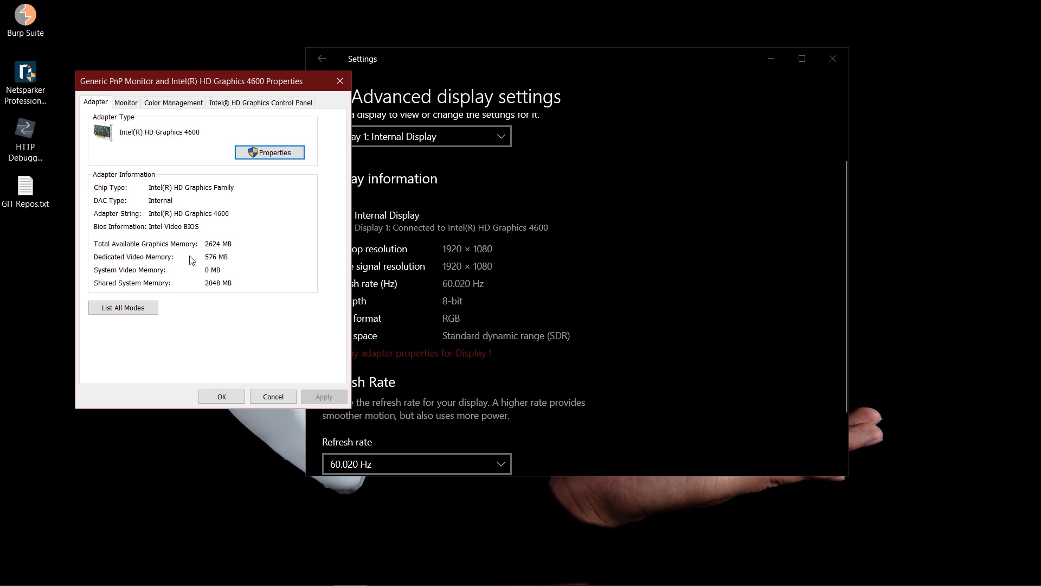